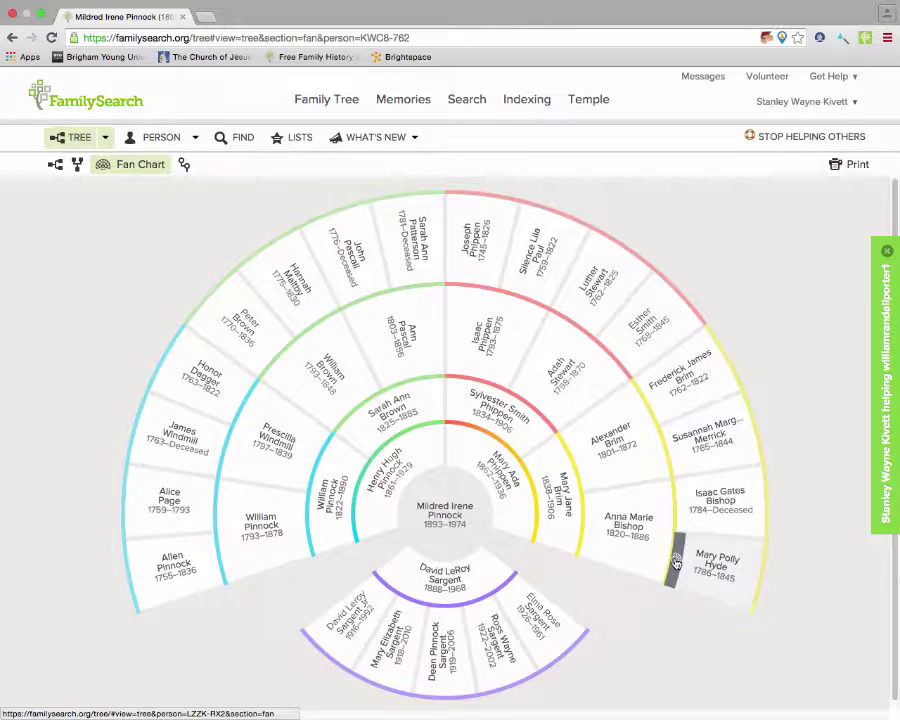
- Recentre the fan chart on the outermost 1786–1845 ancestor and show three generations of her descendants in Descendancy view
left_click(676, 563)
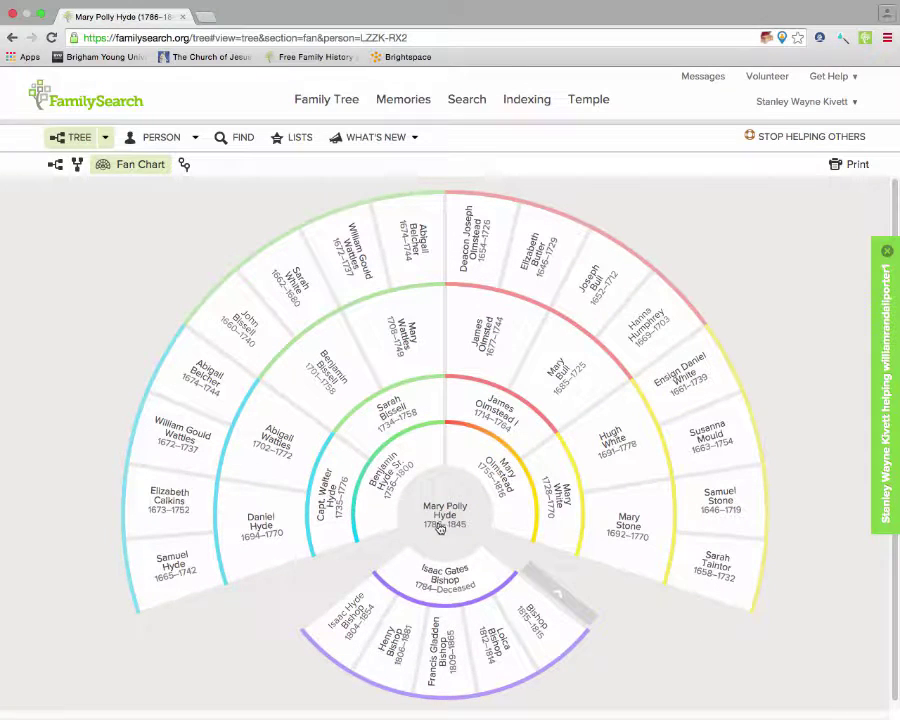
left_click(184, 165)
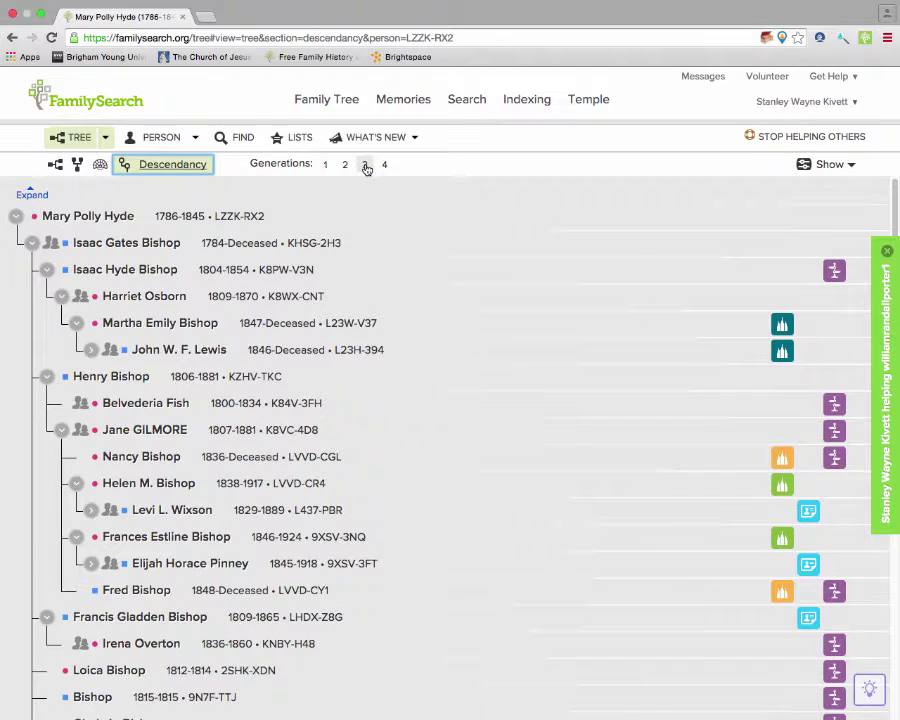
left_click(366, 166)
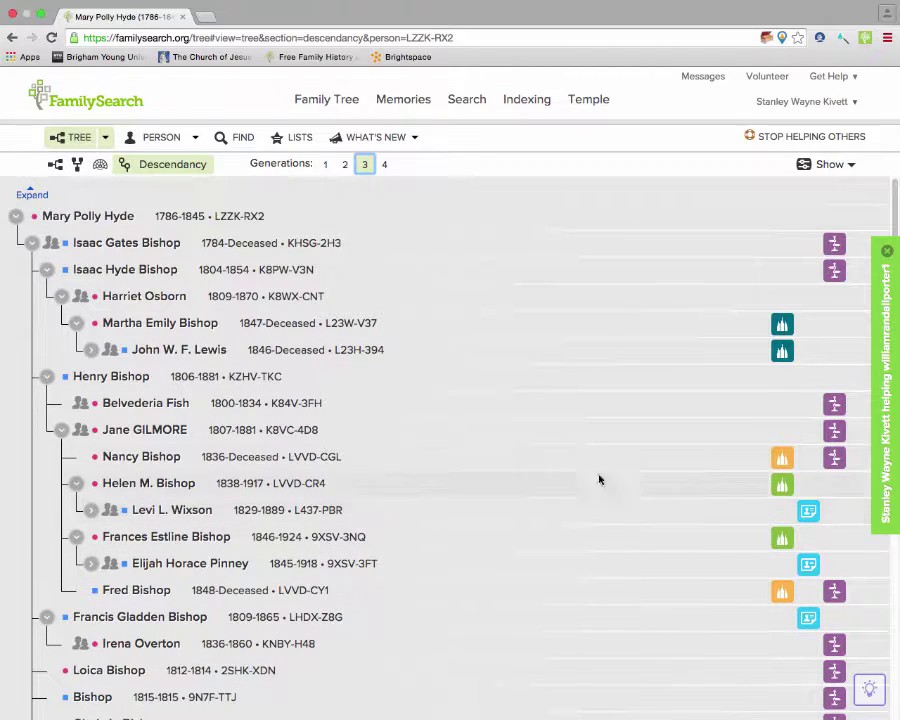
- Check the summary cards of the 1838–1917, 1848–Deceased and 1846–1924 descendants in the descendancy list, closing each one
left_click(272, 484)
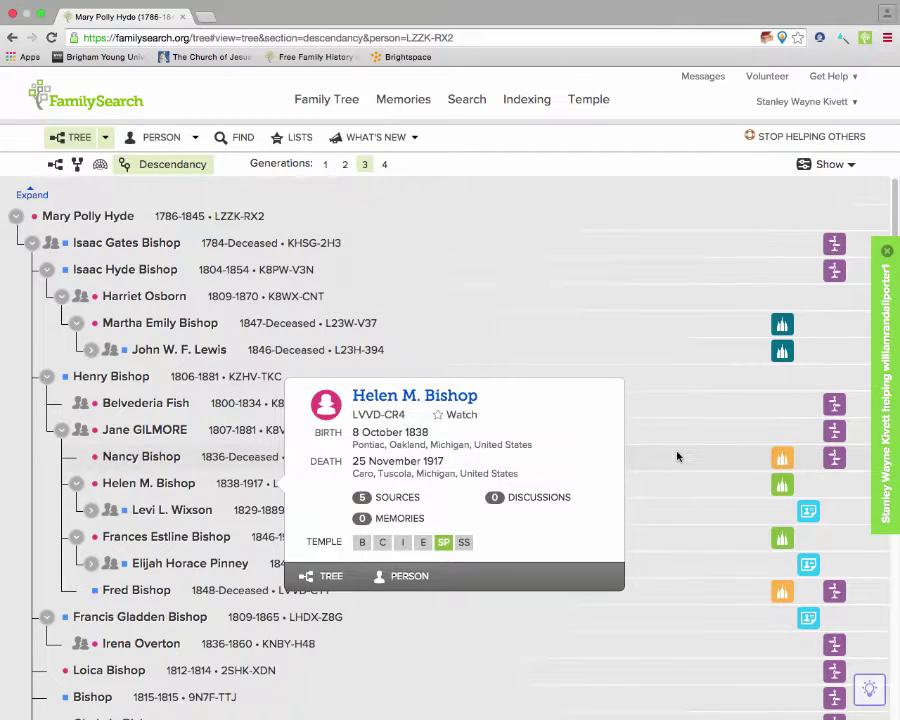
left_click(268, 461)
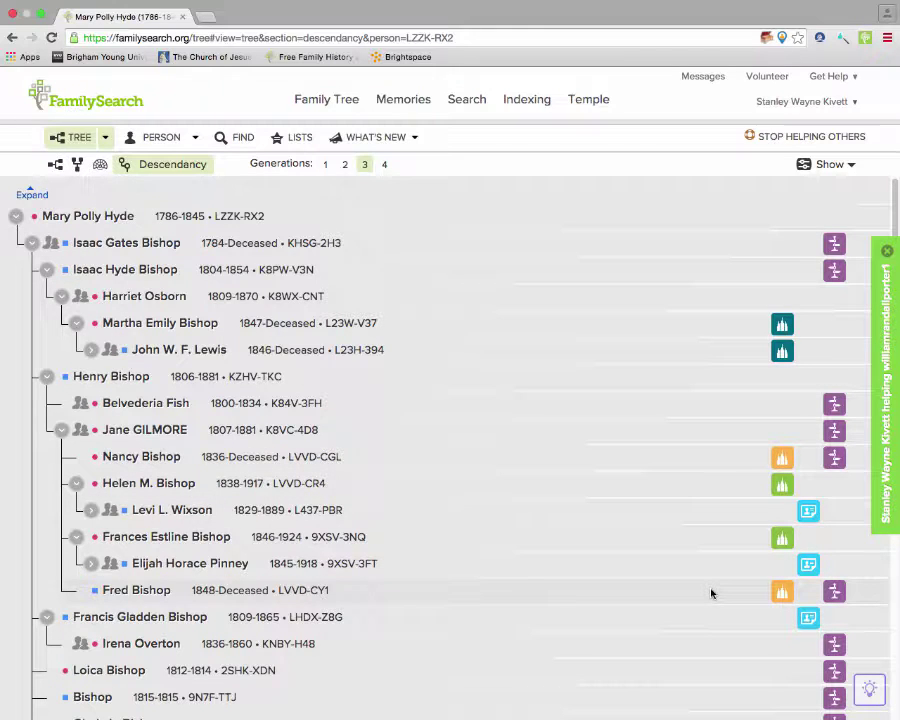
left_click(420, 589)
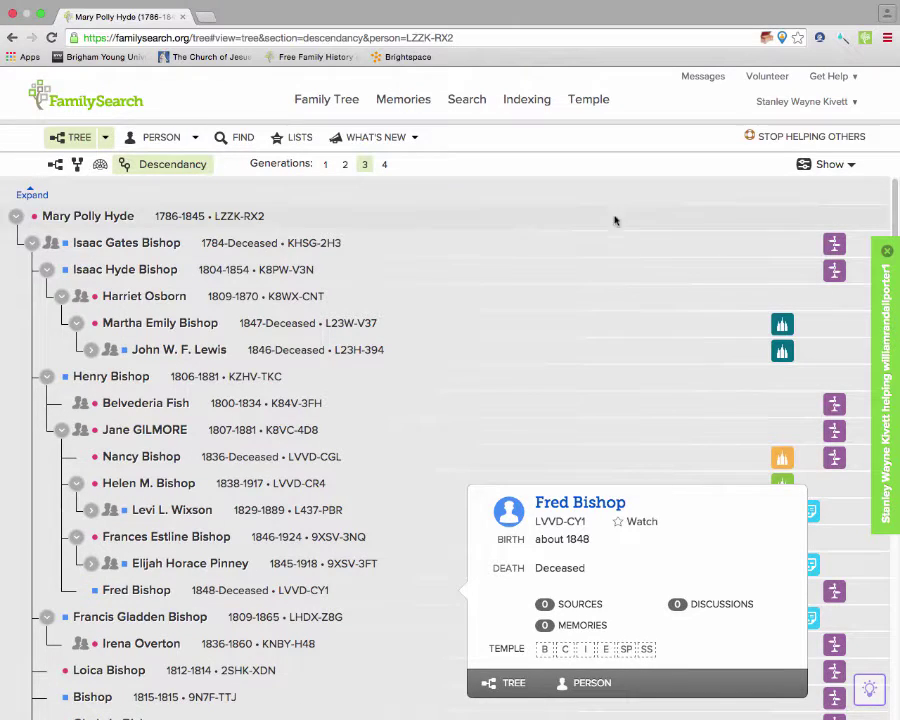
left_click(629, 187)
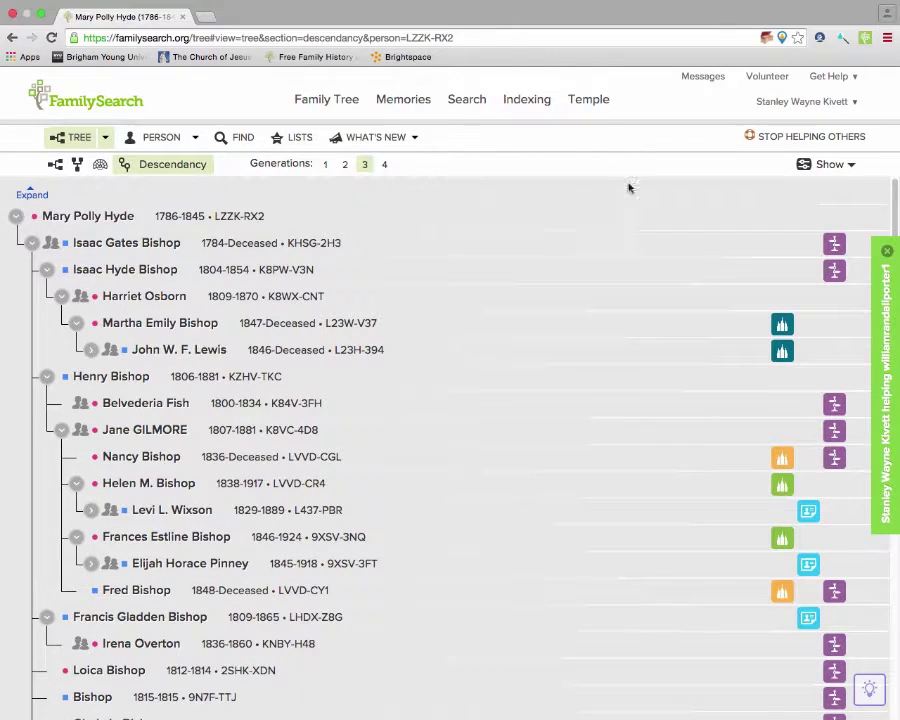
left_click(382, 542)
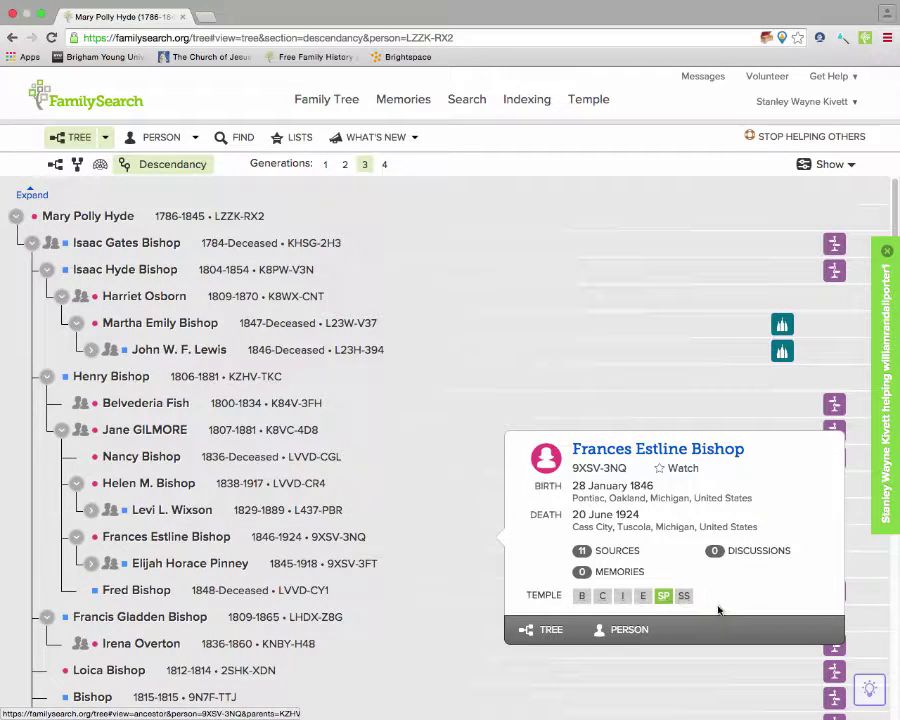
left_click(605, 172)
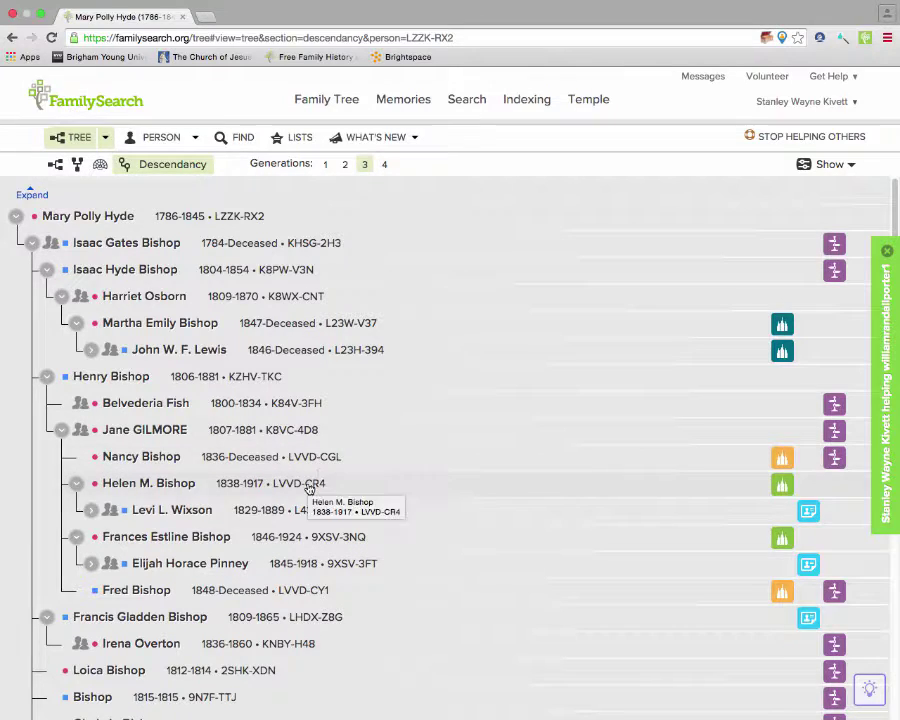
- Open the person page of the 1838–1917 descendant in a new browser tab and switch to it
left_click(309, 486)
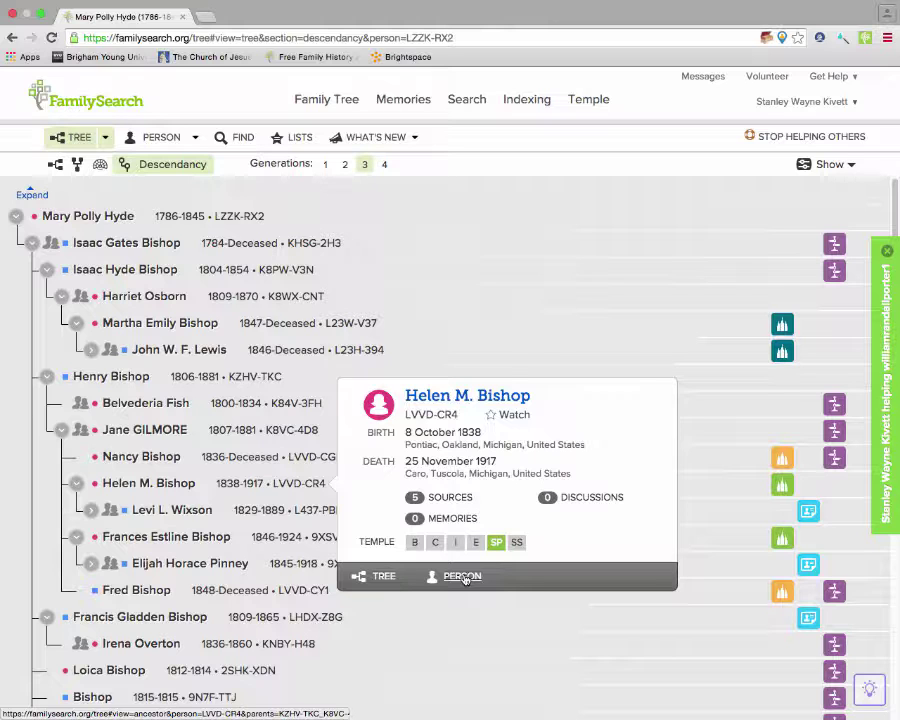
right_click(463, 578)
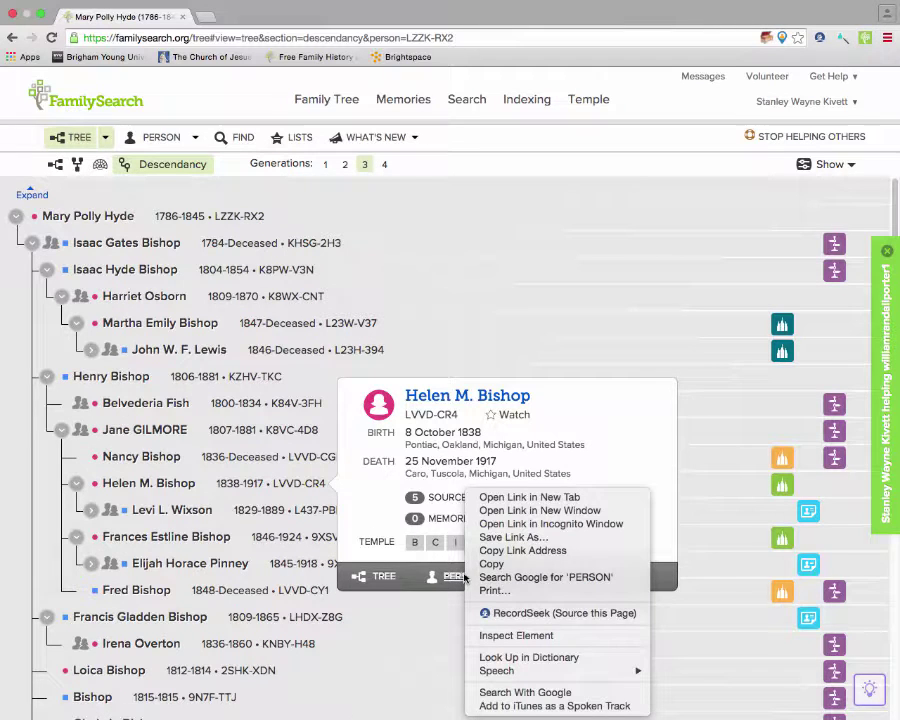
left_click(495, 498)
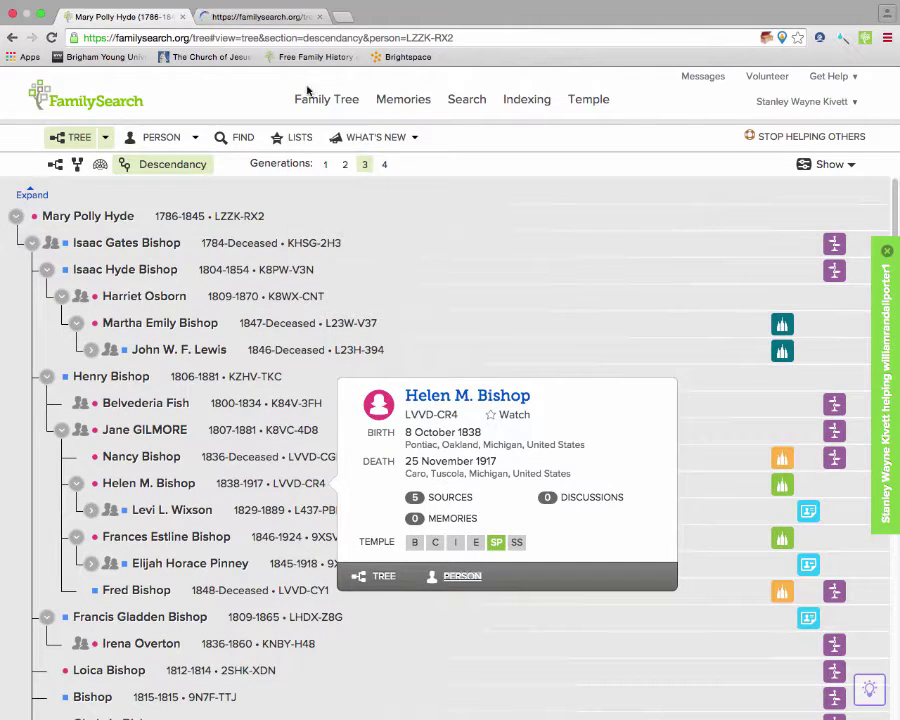
left_click(255, 17)
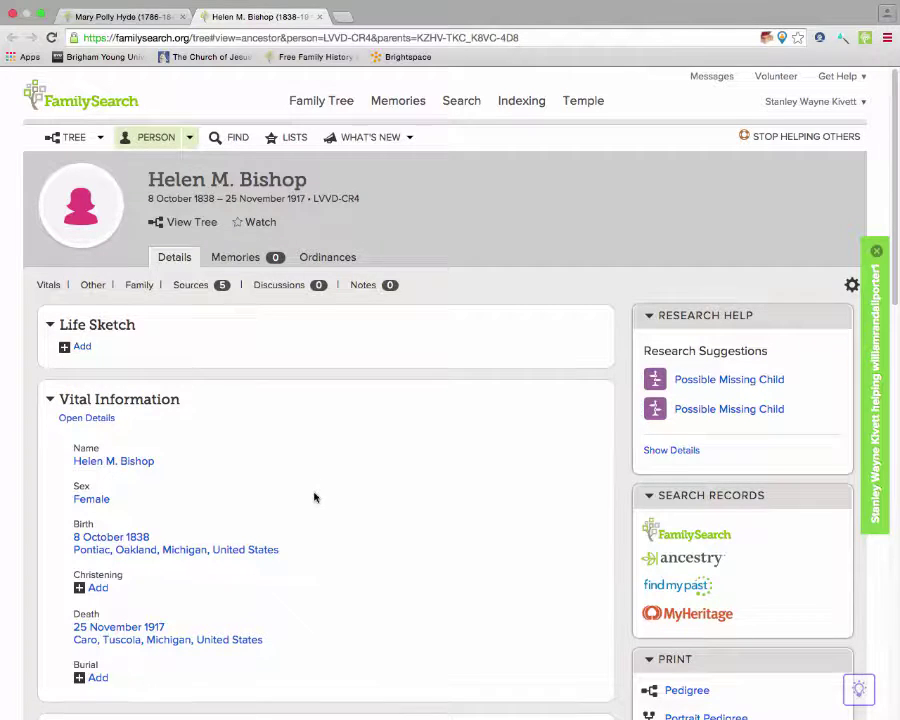
- Examine the person's vital information, residences, spouse, children, parents, siblings and attached sources on the details page
scroll(319, 486, "down", 2)
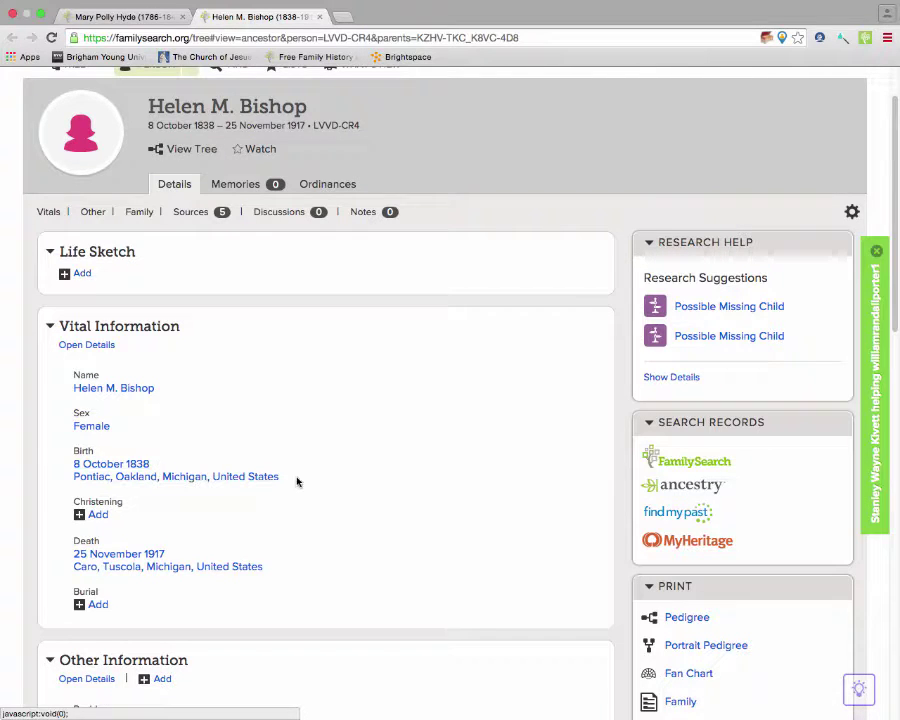
scroll(300, 510, "down", 1)
scroll(303, 537, "down", 1)
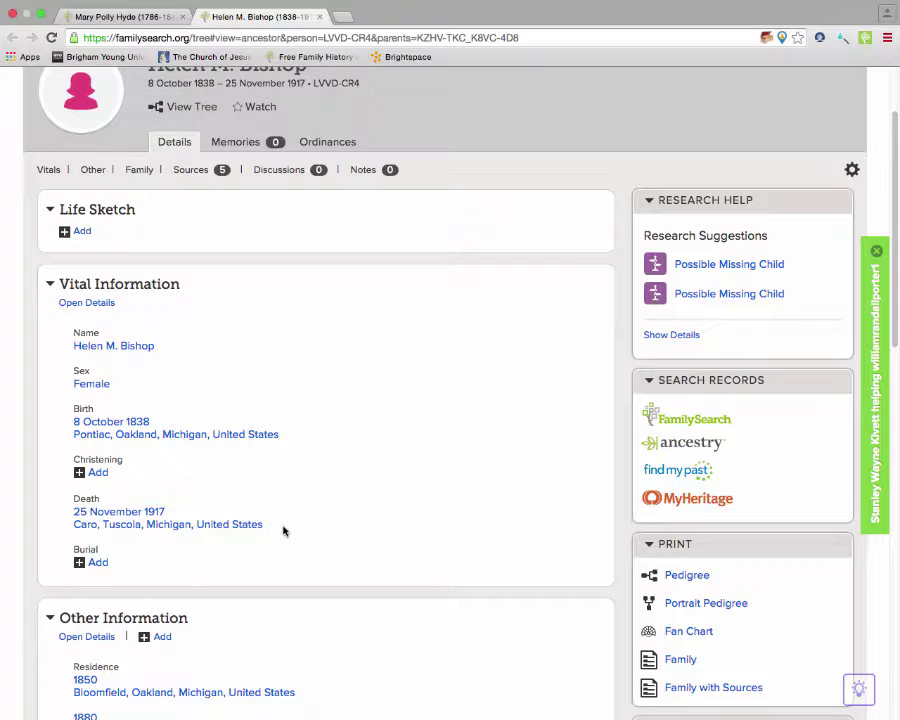
scroll(284, 530, "down", 1)
scroll(283, 531, "down", 1)
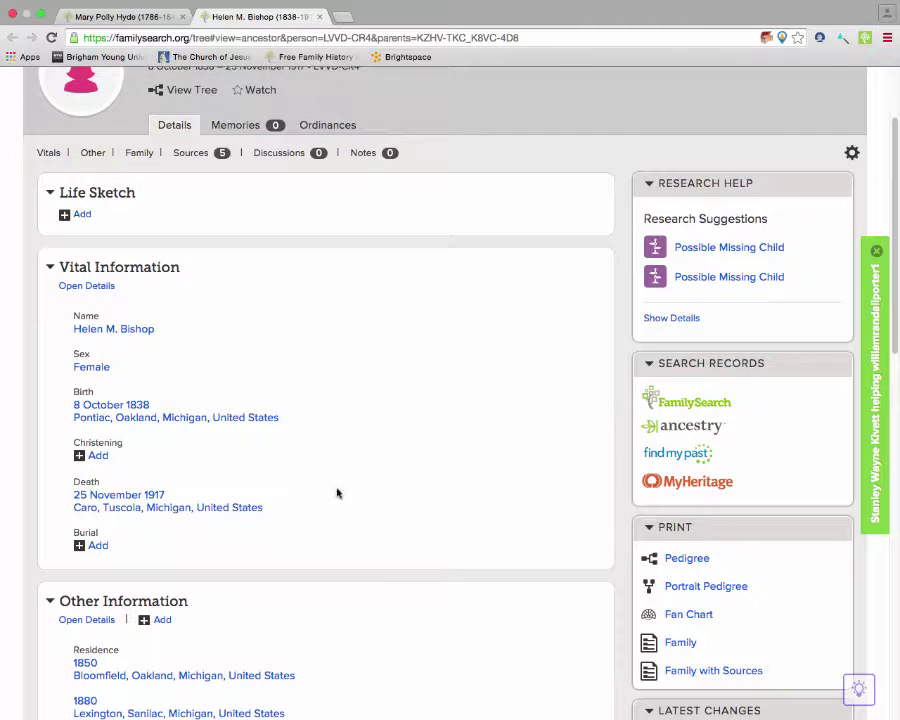
scroll(330, 533, "down", 2)
scroll(329, 535, "down", 3)
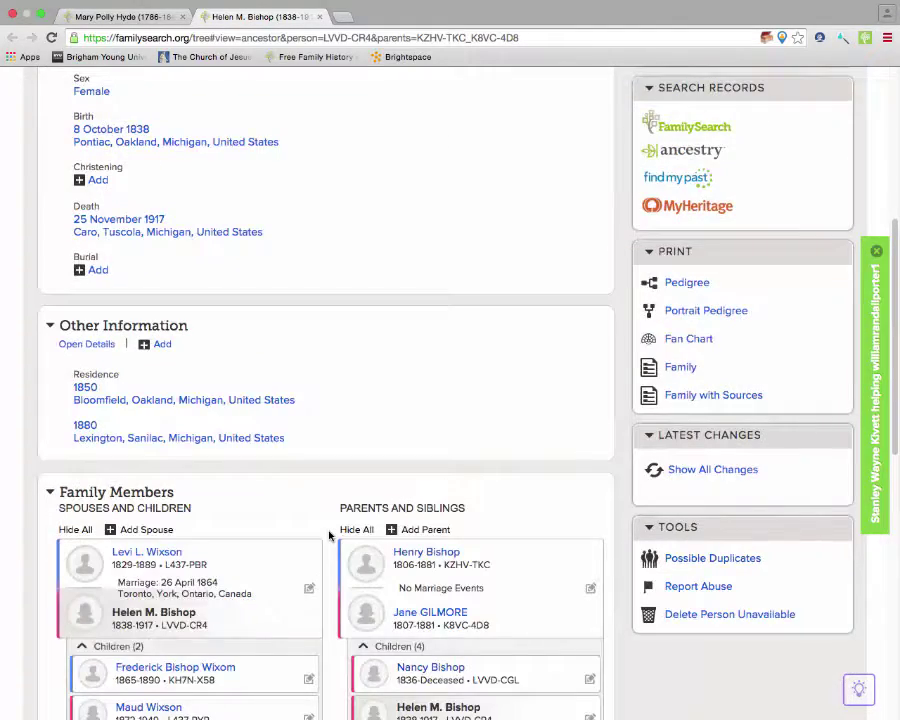
scroll(329, 535, "down", 3)
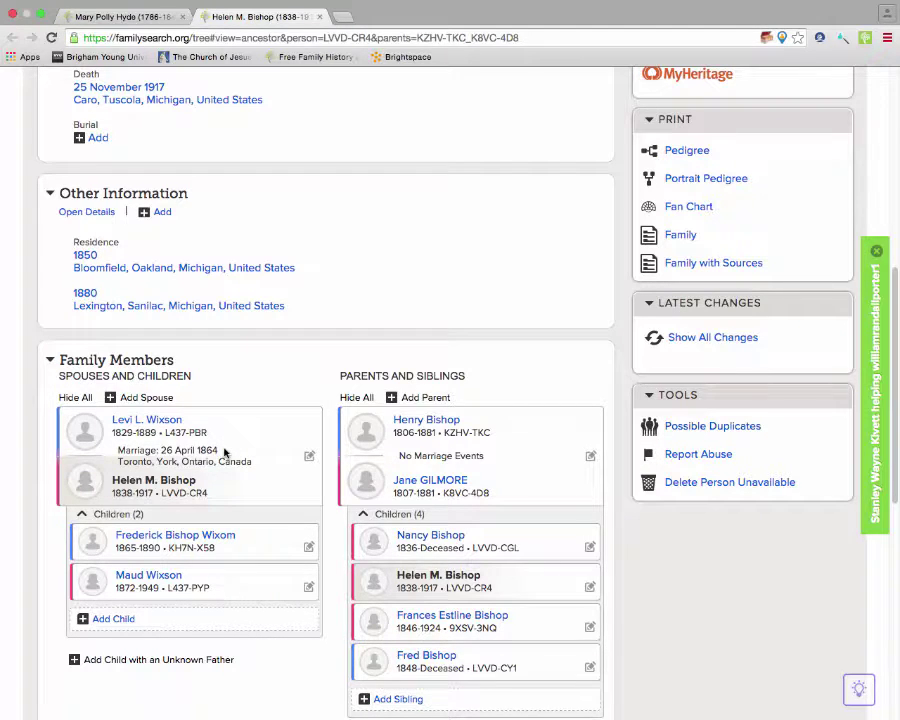
mouse_move(226, 454)
scroll(271, 700, "down", 1)
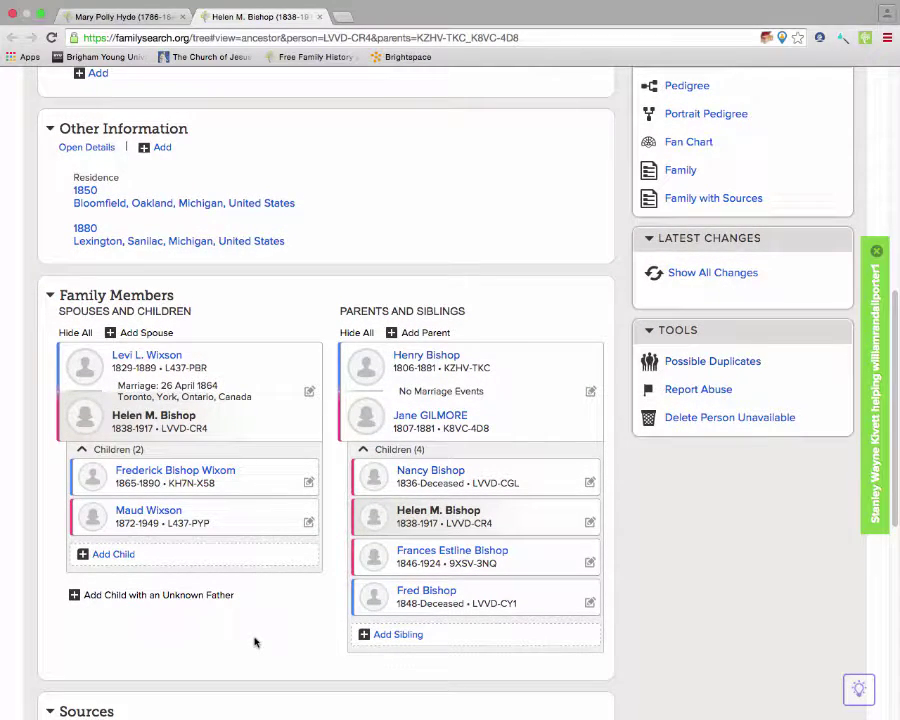
scroll(255, 642, "down", 5)
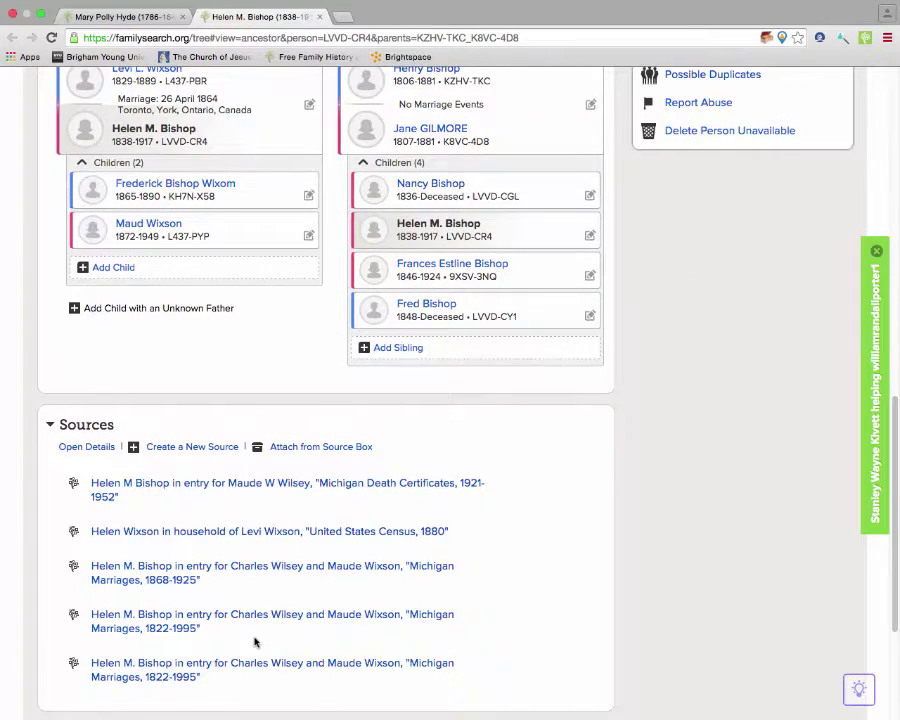
scroll(255, 642, "down", 1)
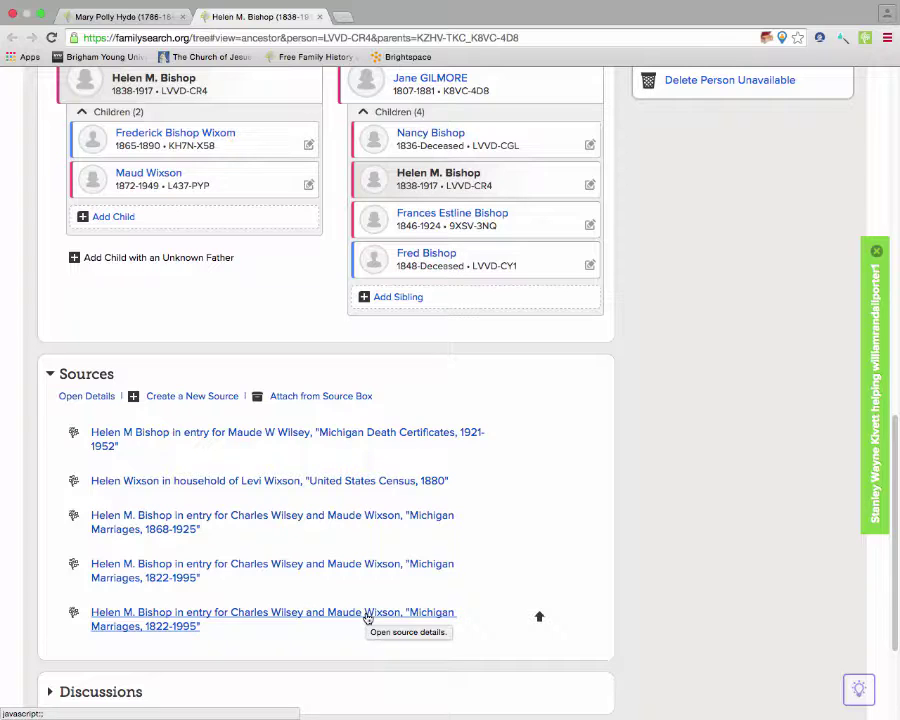
scroll(367, 618, "up", 10)
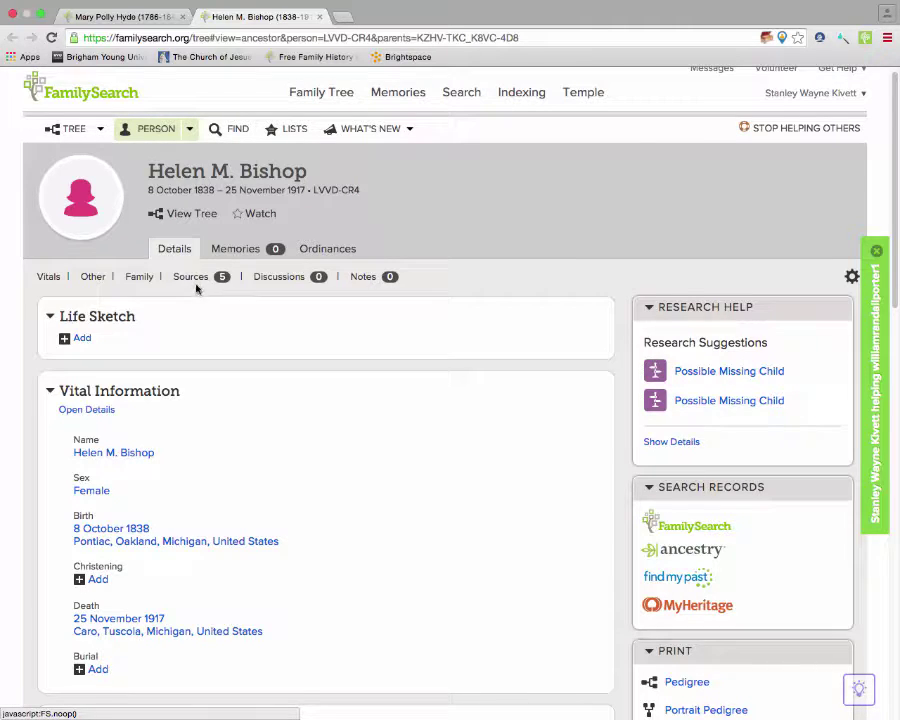
- Check the person for possible duplicate records, and return to the person's page
scroll(454, 540, "down", 5)
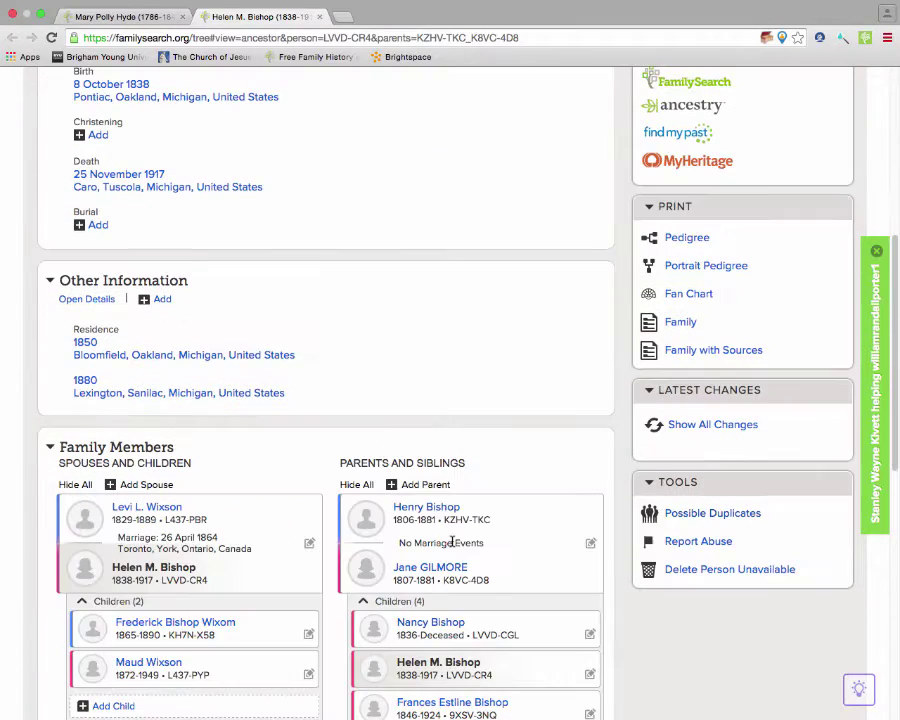
left_click(689, 513)
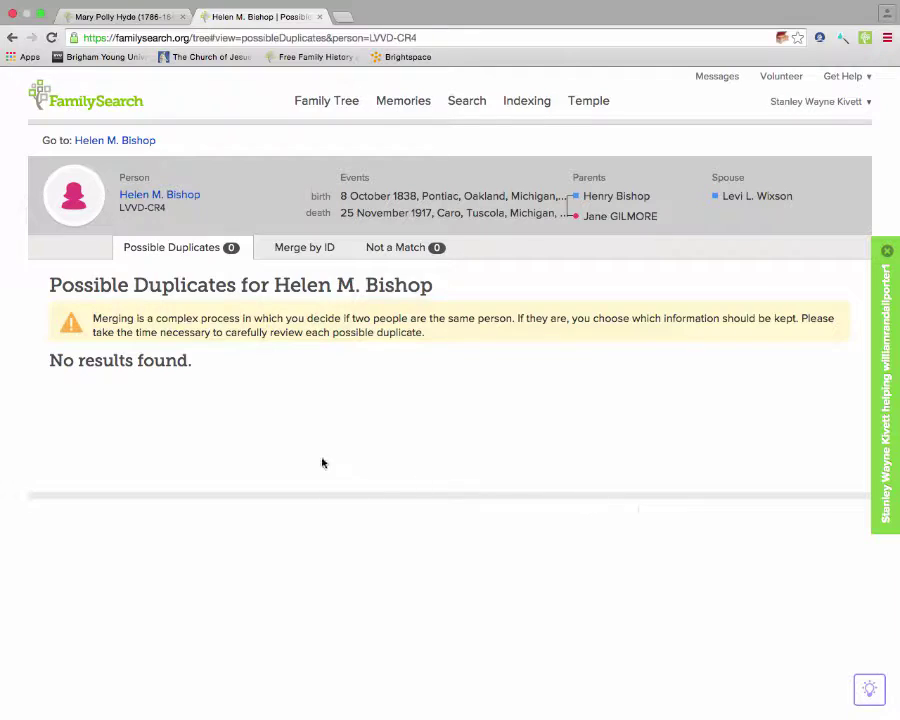
left_click(131, 141)
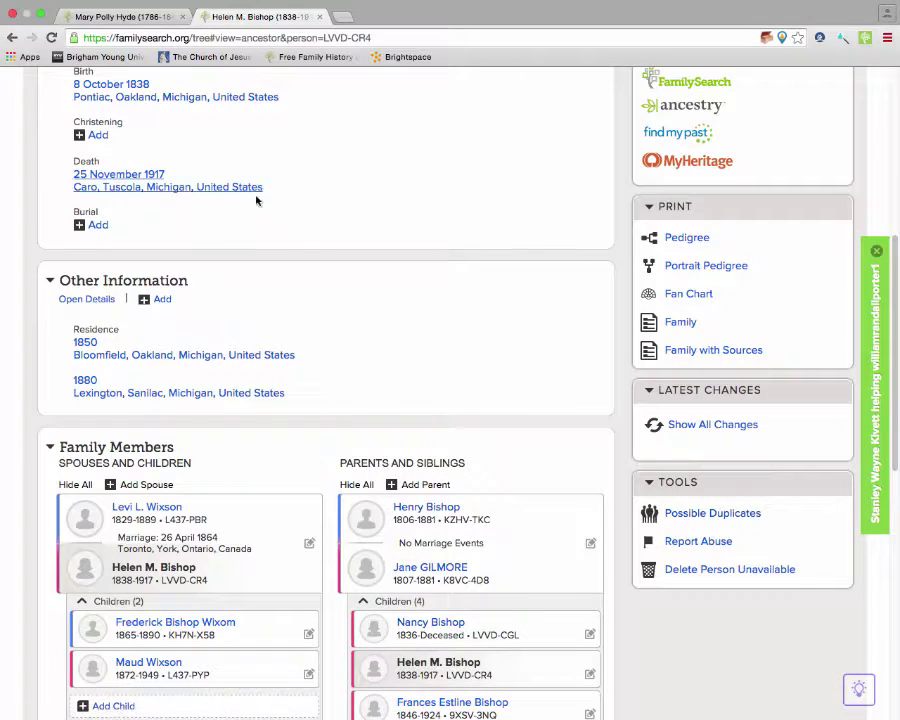
- Review the status of the person's temple ordinances, and return to the details
scroll(256, 201, "up", 5)
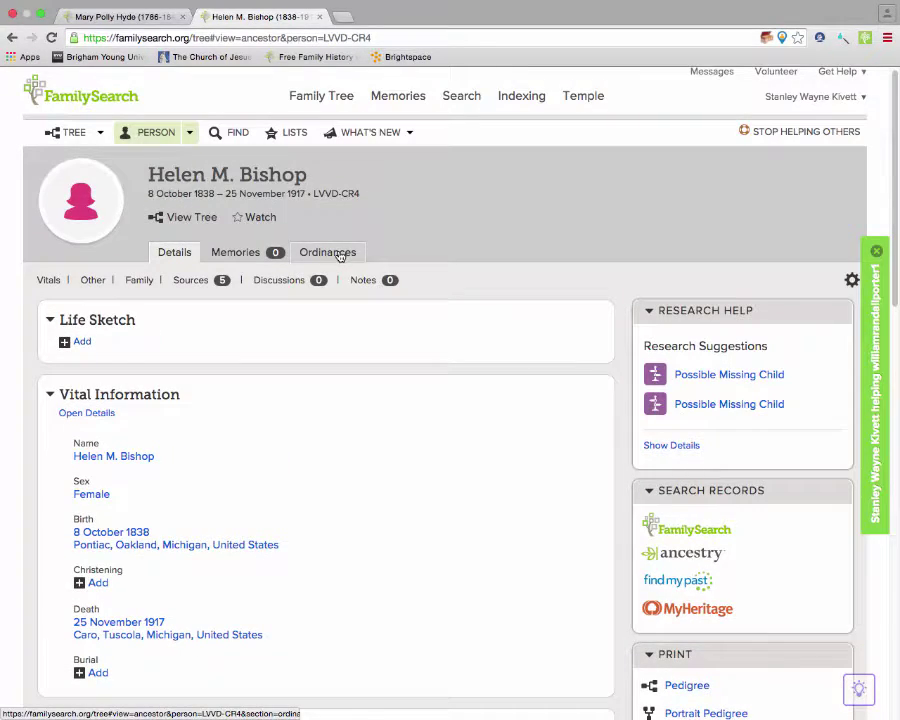
left_click(340, 256)
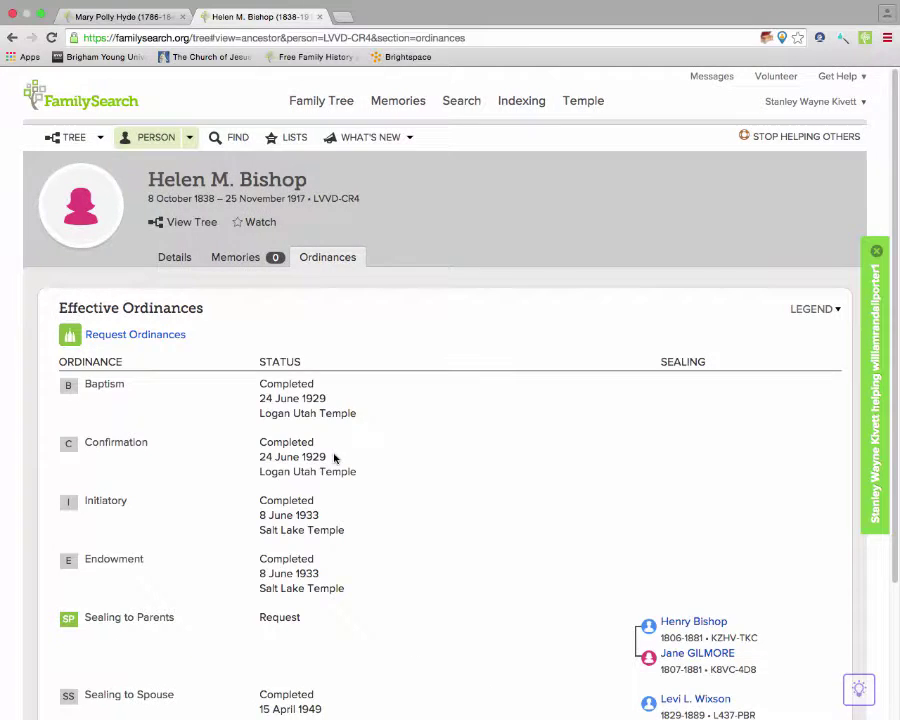
scroll(334, 457, "down", 3)
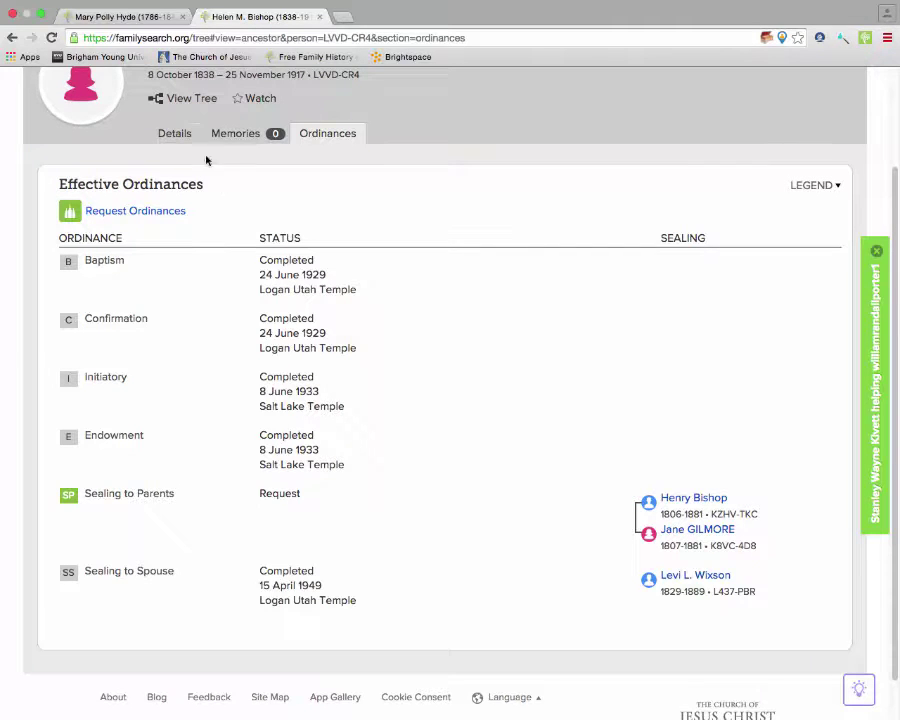
left_click(178, 135)
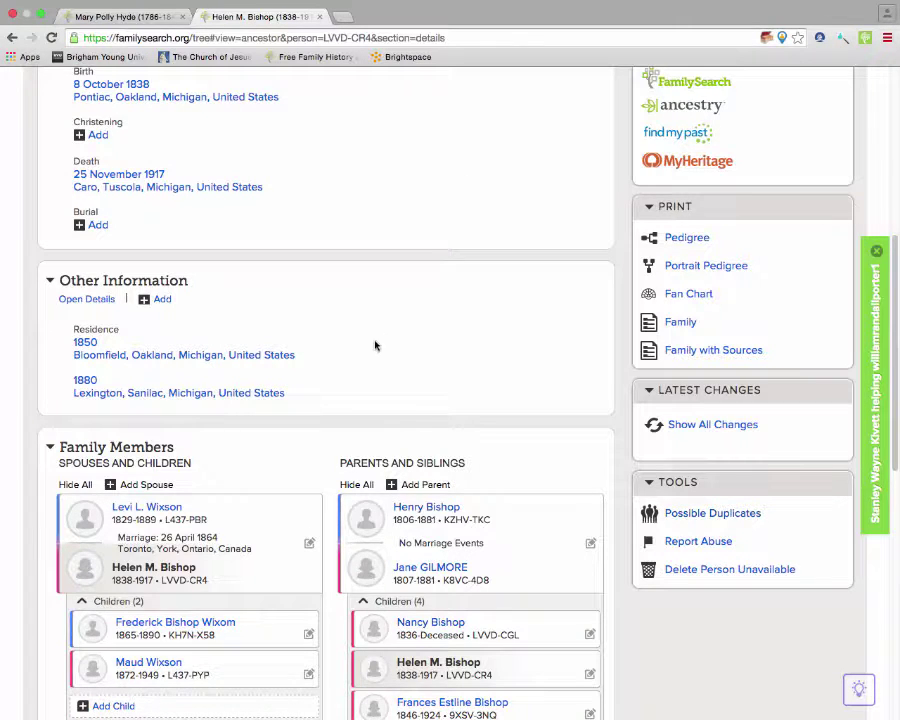
- Review the family members, marriage, residences and vital information again, along with the research suggestions and record search options
scroll(402, 410, "down", 3)
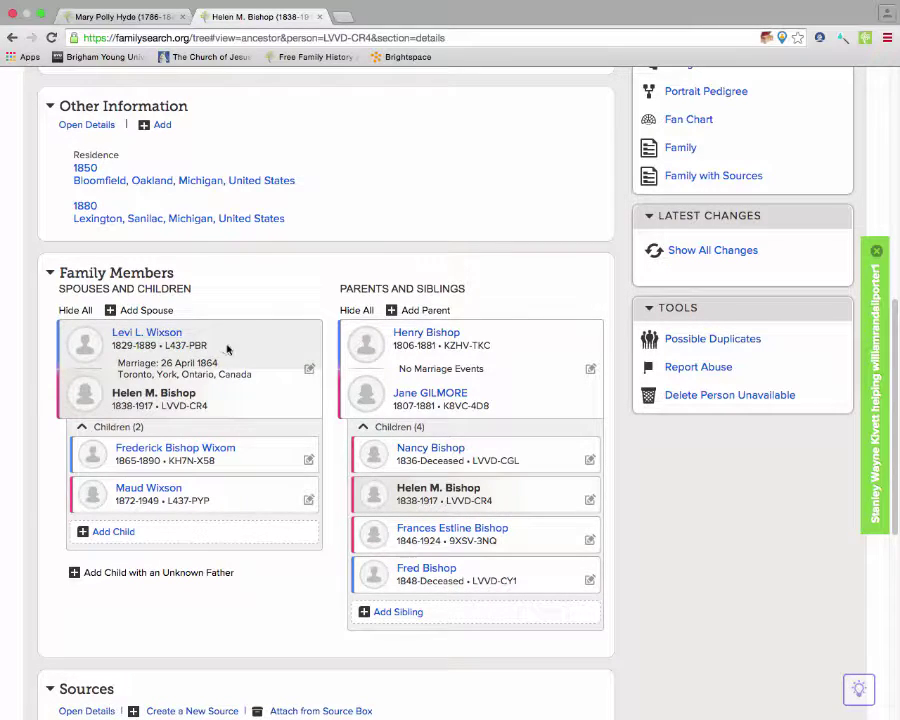
scroll(280, 306, "up", 5)
scroll(278, 307, "up", 1)
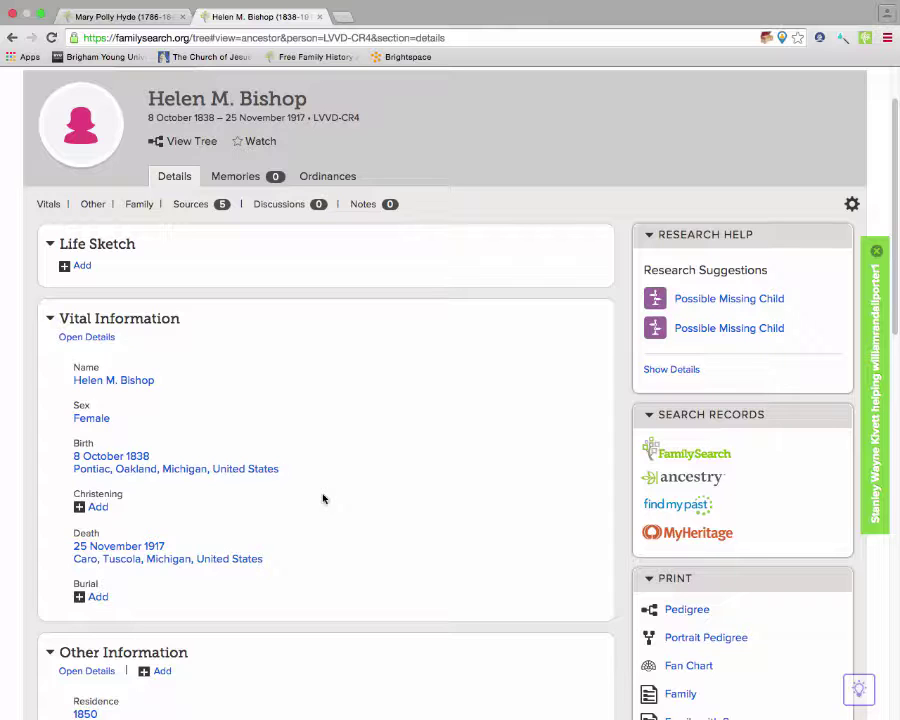
scroll(328, 497, "down", 5)
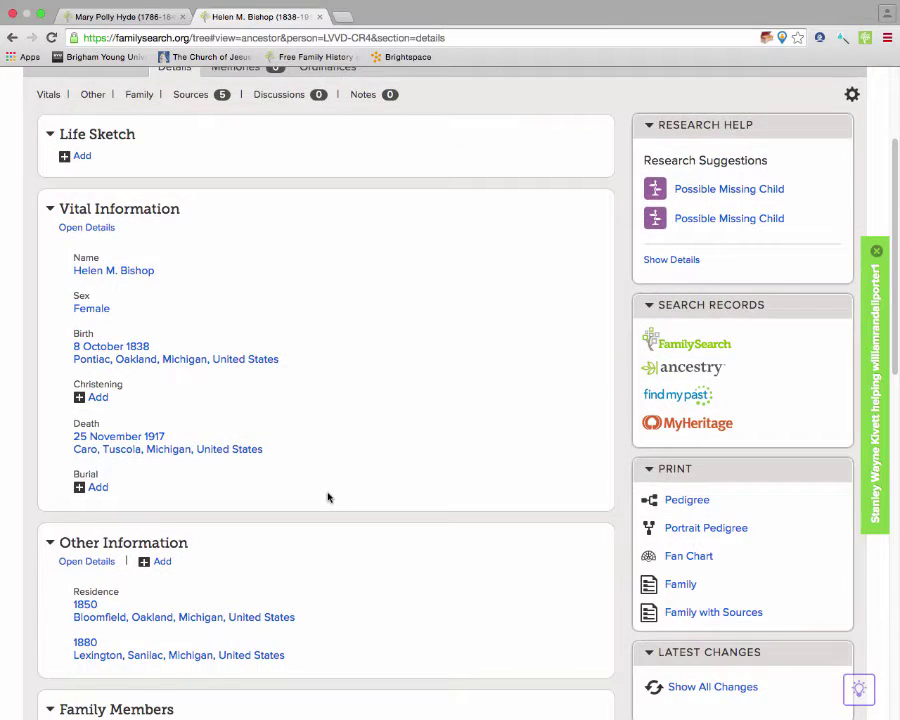
scroll(328, 497, "down", 2)
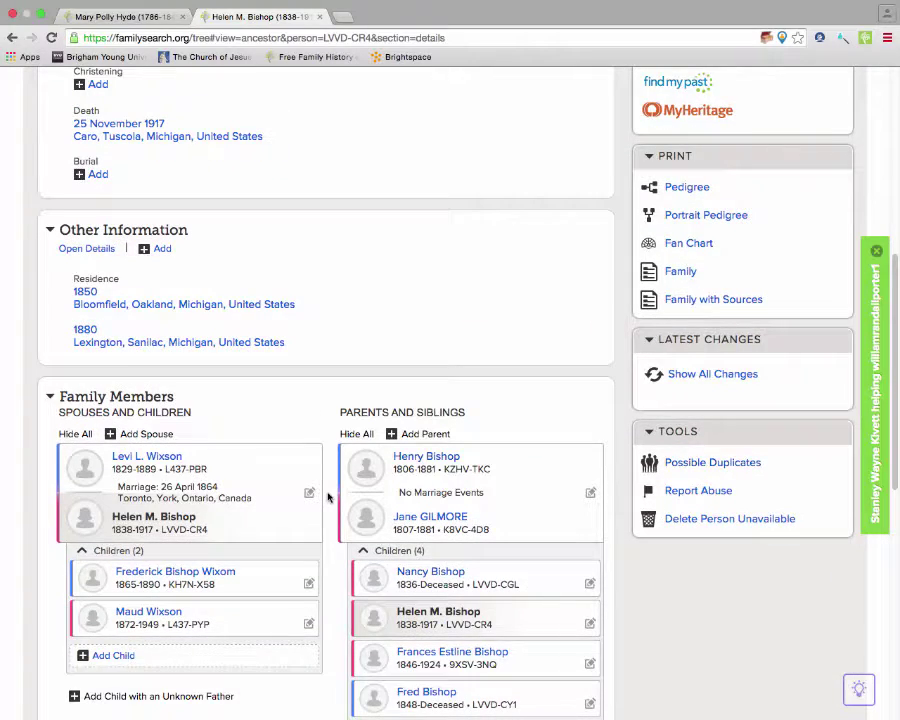
scroll(328, 497, "down", 2)
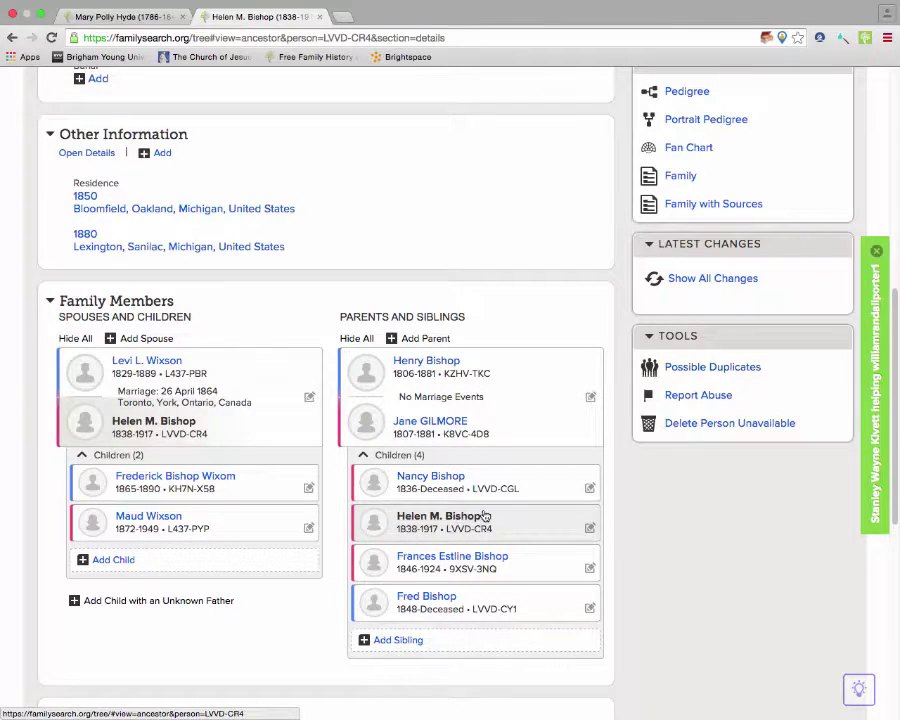
scroll(480, 512, "up", 5)
scroll(484, 514, "up", 5)
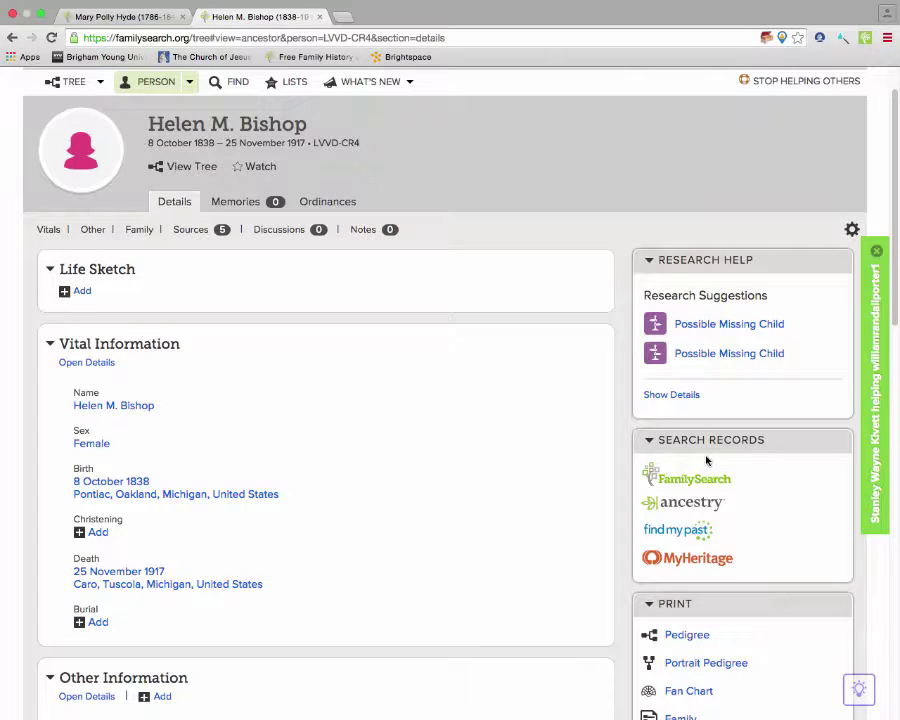
- Search FamilySearch's historical records for the person and restrict the record type to Census, Residence, and Lists
left_click(692, 481)
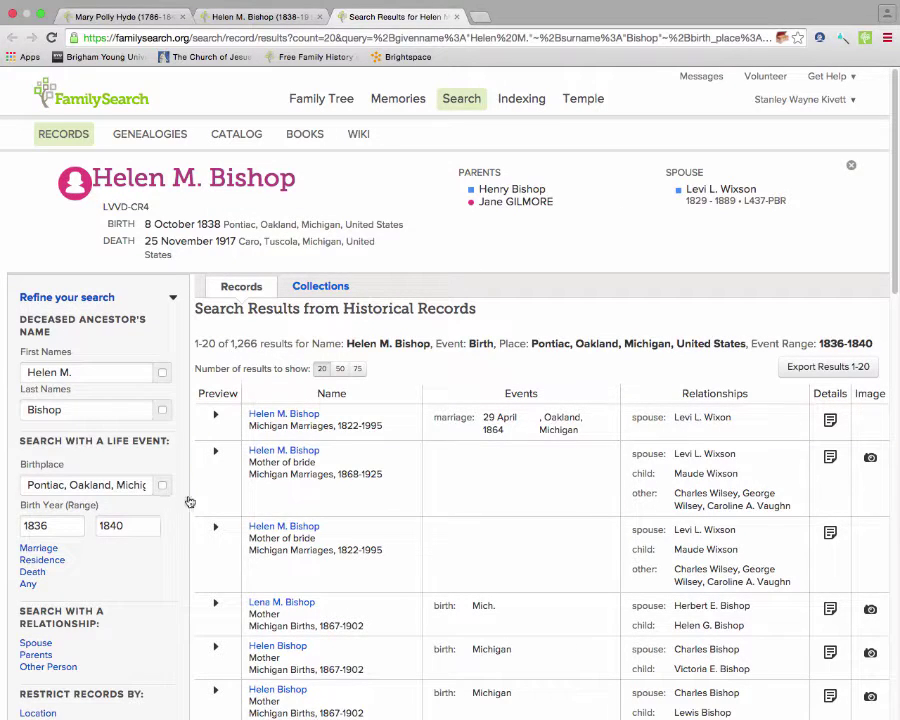
scroll(160, 575, "down", 4)
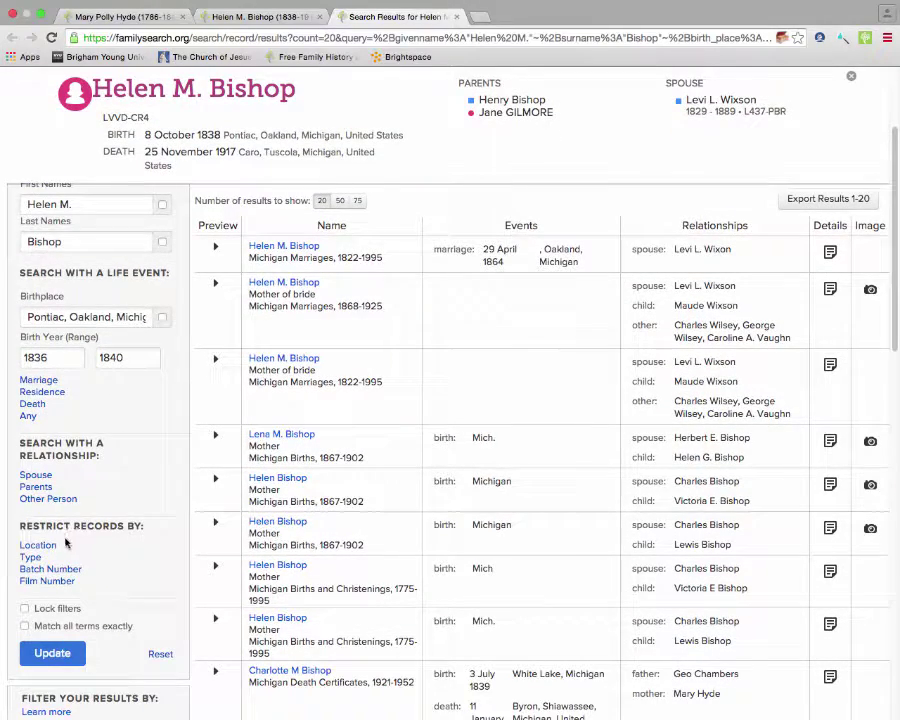
left_click(32, 557)
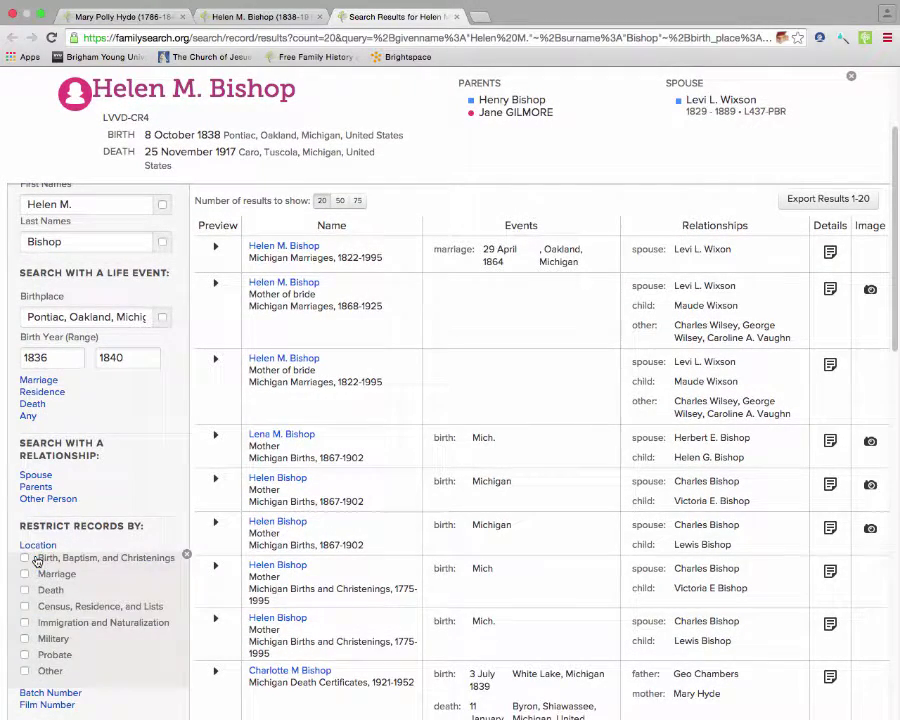
left_click(25, 607)
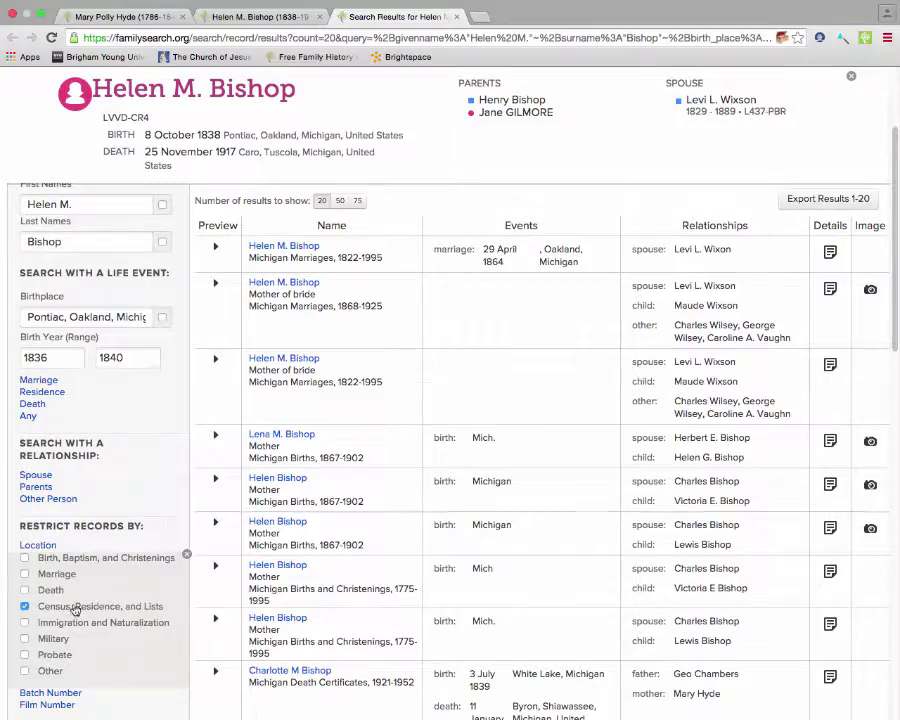
- Filter the search results to the United States Census, 1850 collection
scroll(75, 605, "down", 7)
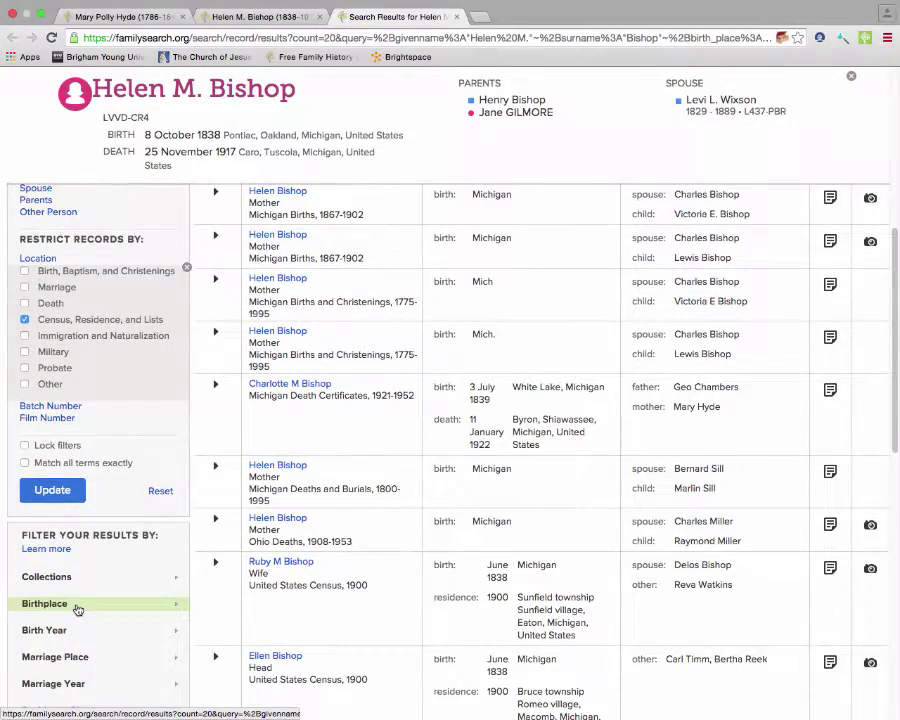
left_click(68, 578)
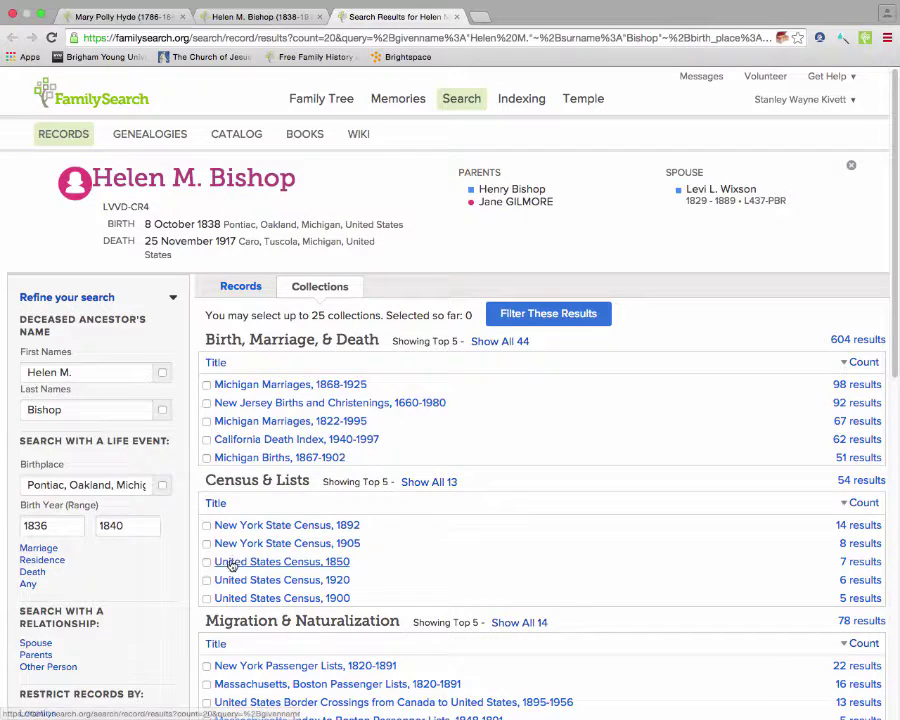
left_click(207, 564)
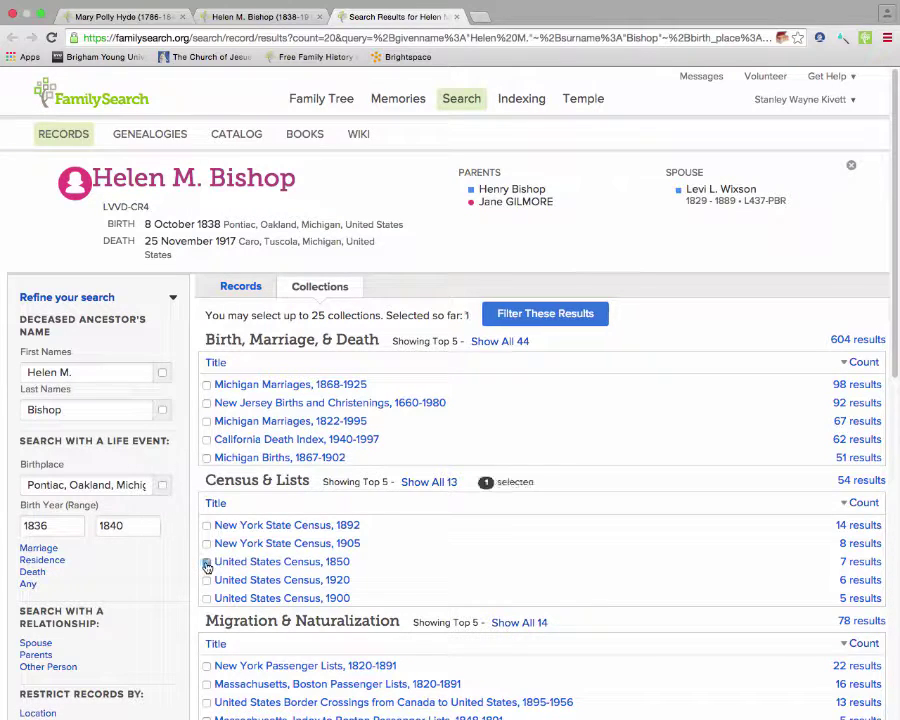
left_click(549, 318)
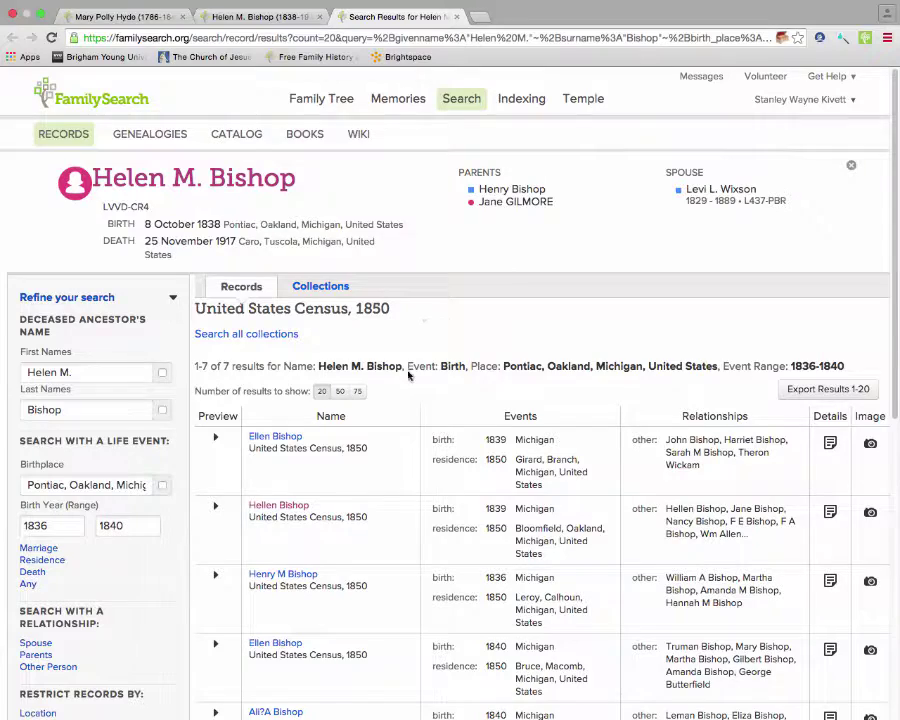
- Compare the household names in the 1850 census results with the parents and siblings on the person's details page
scroll(395, 410, "down", 1)
scroll(398, 413, "down", 2)
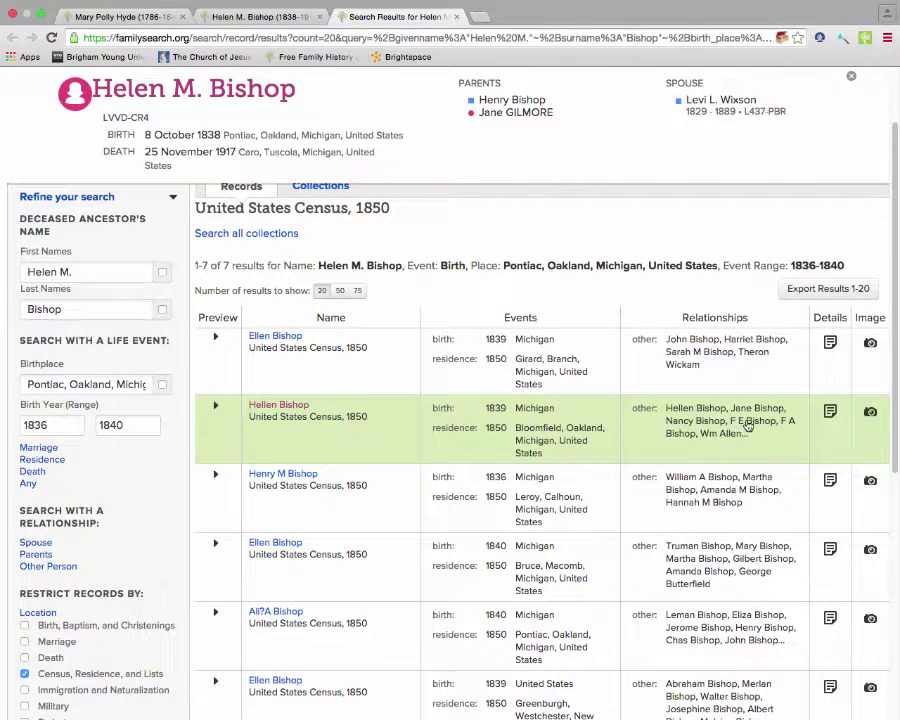
left_click(271, 19)
scroll(392, 467, "down", 6)
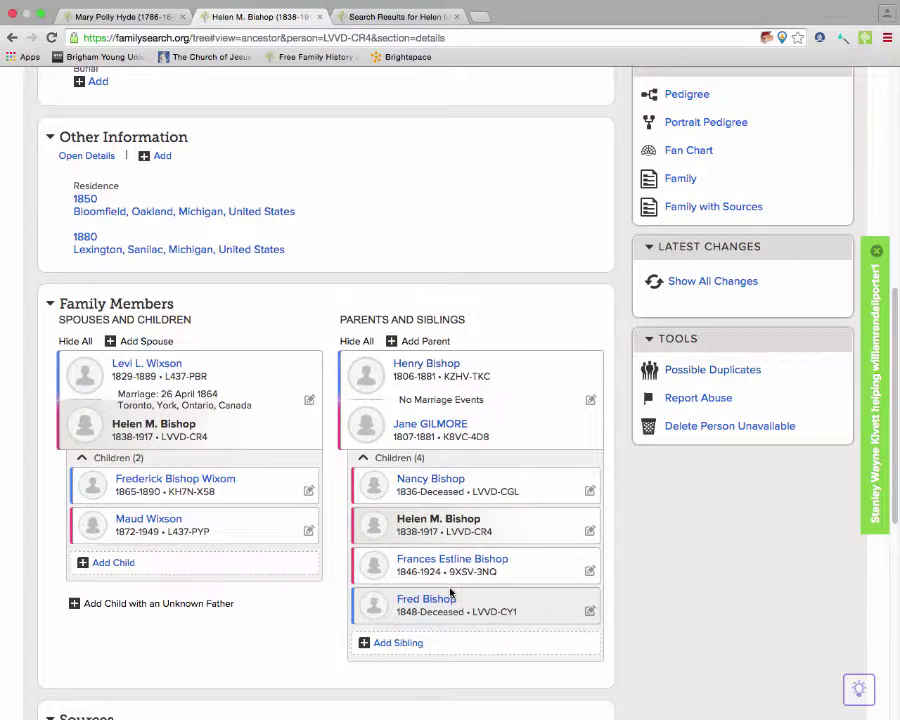
scroll(450, 593, "up", 4)
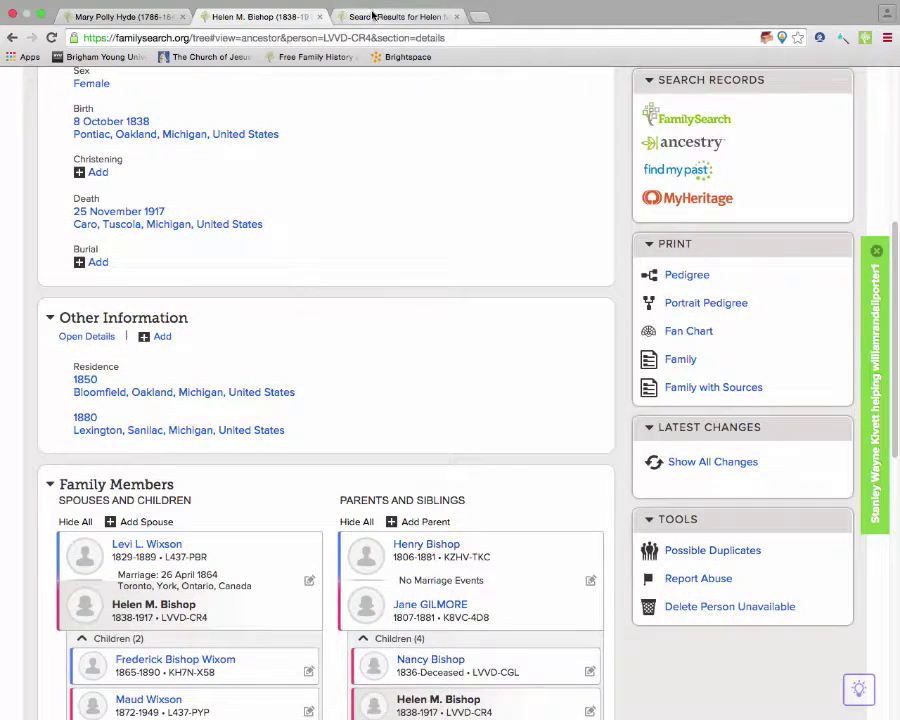
left_click(372, 14)
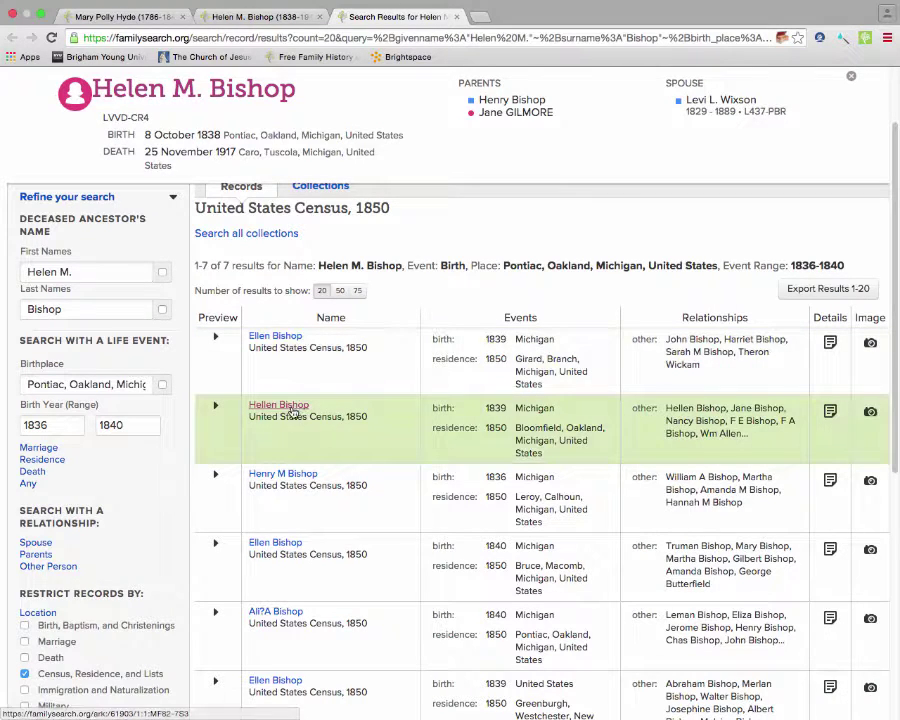
- Open the 1850 census result with residence in Bloomfield, Oakland, Michigan, and examine its record details and household list
left_click(293, 412)
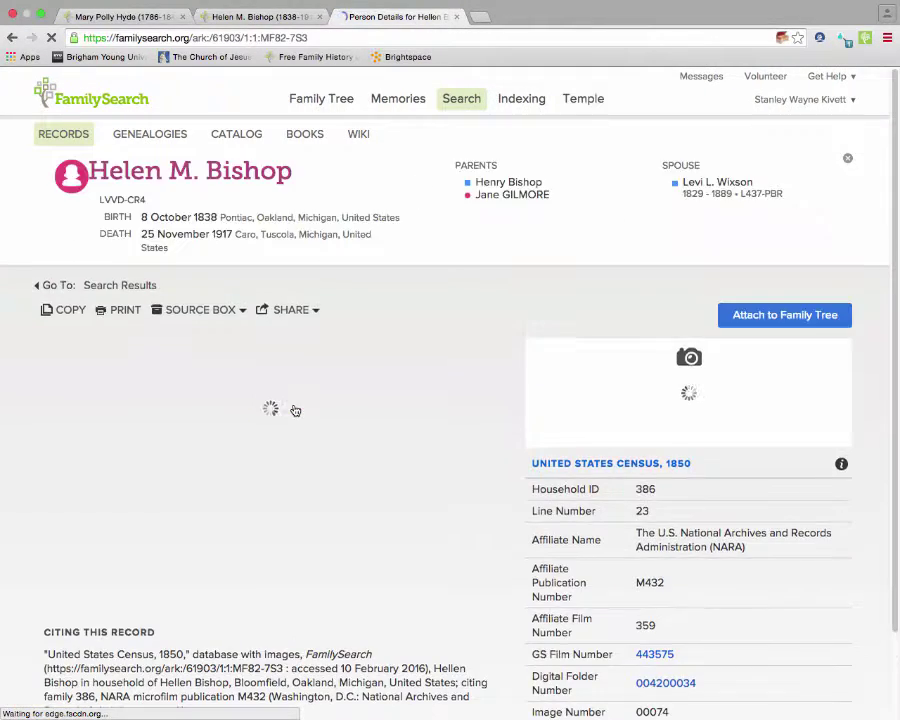
scroll(343, 422, "down", 2)
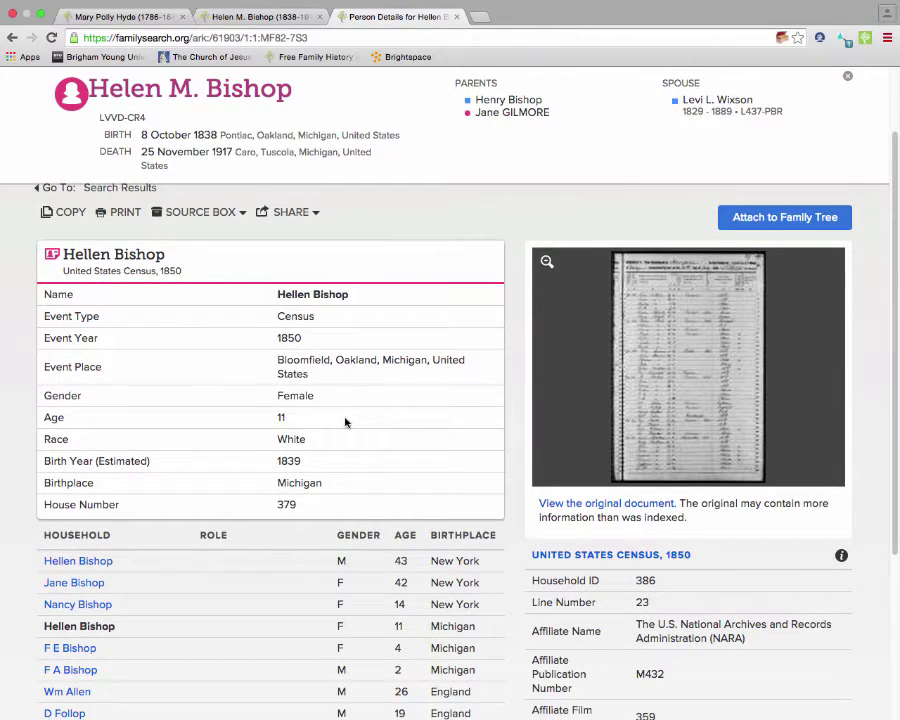
scroll(274, 436, "down", 2)
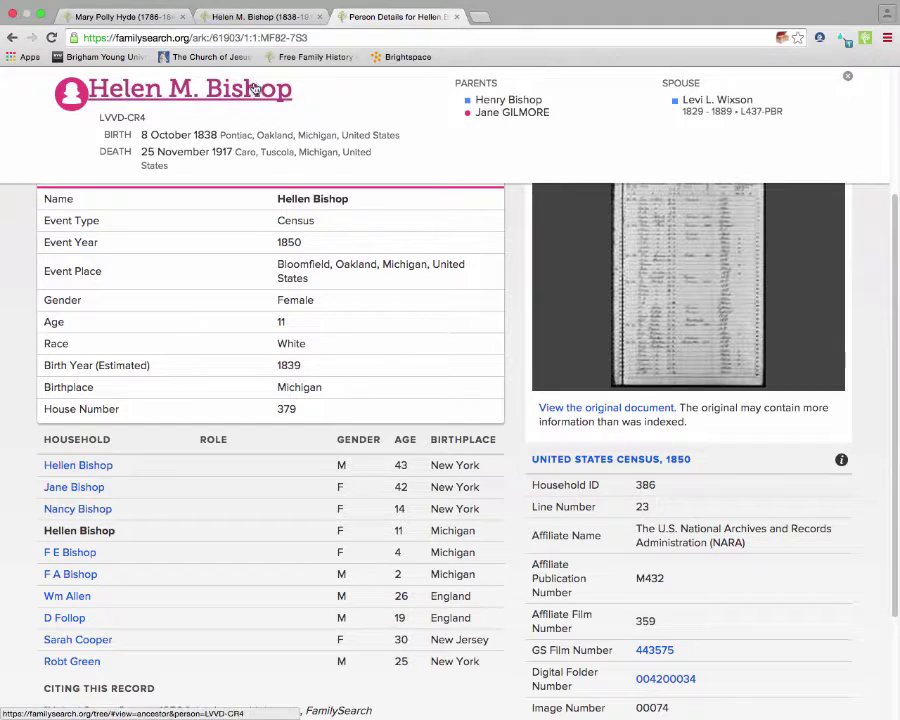
- Compare the census household's members, ages and genders with the parents and siblings listed in the family tree
left_click(245, 16)
scroll(338, 430, "down", 5)
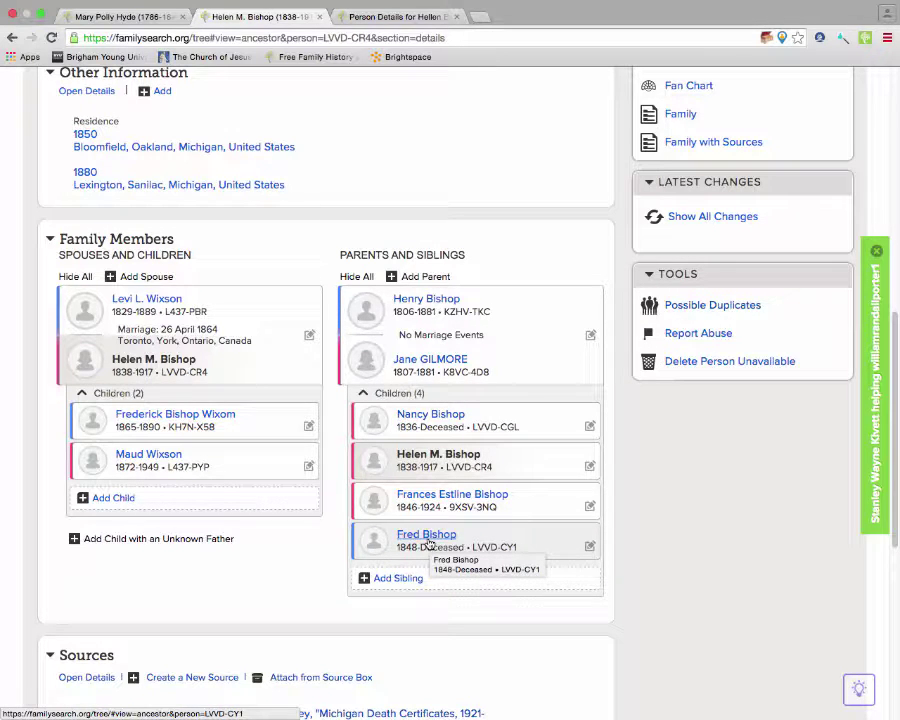
scroll(400, 420, "up", 1)
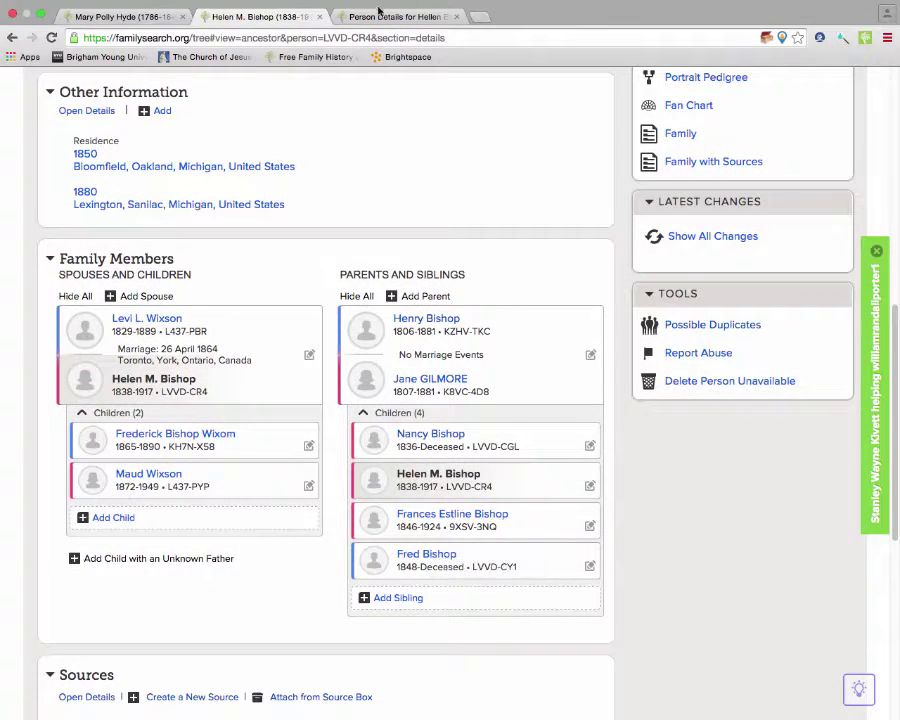
left_click(379, 17)
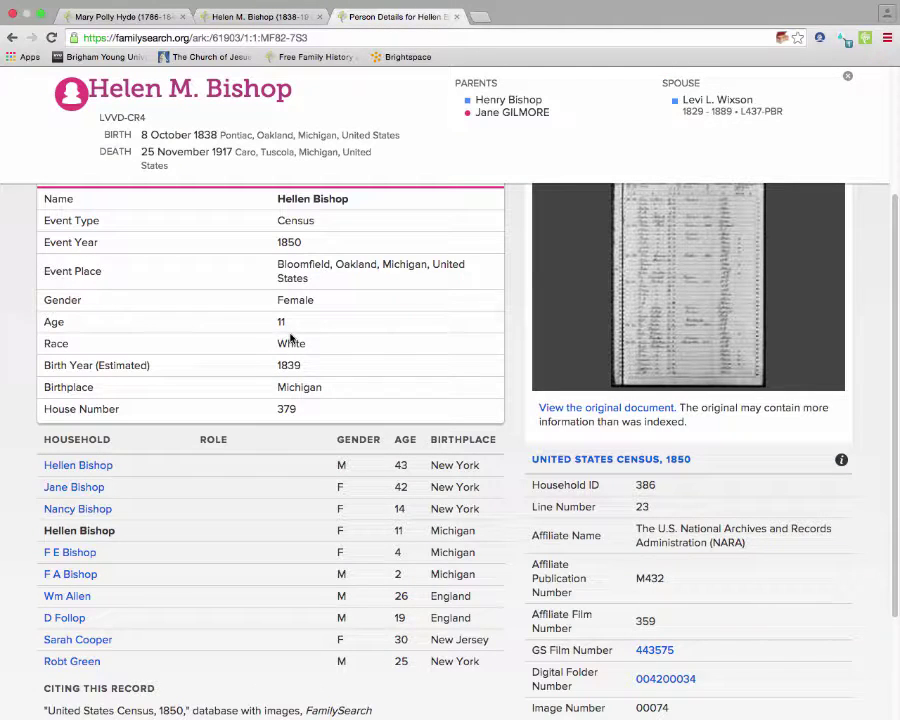
left_click(251, 17)
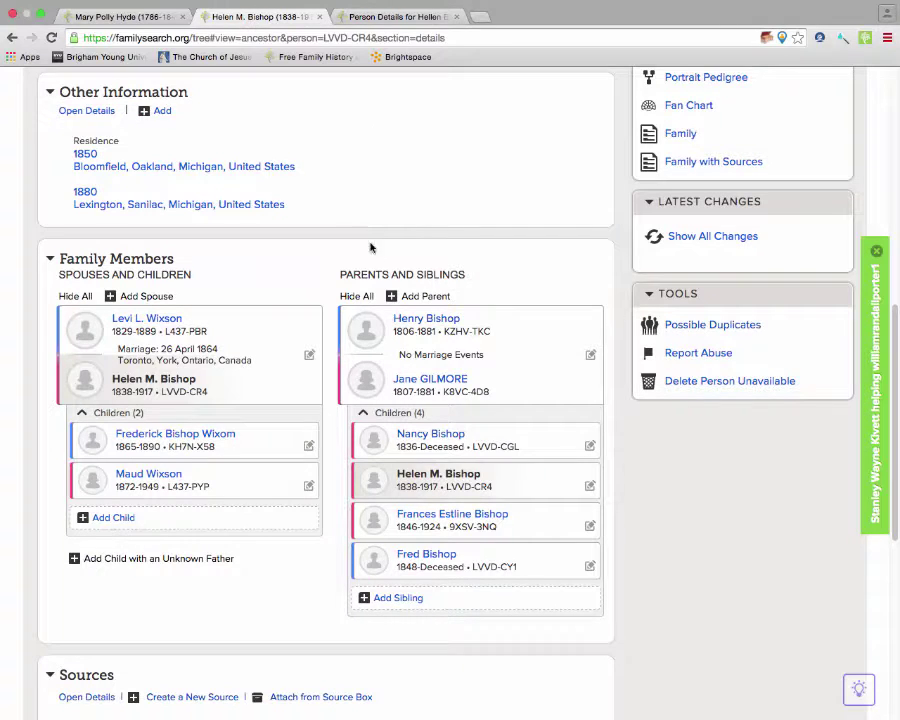
left_click(387, 22)
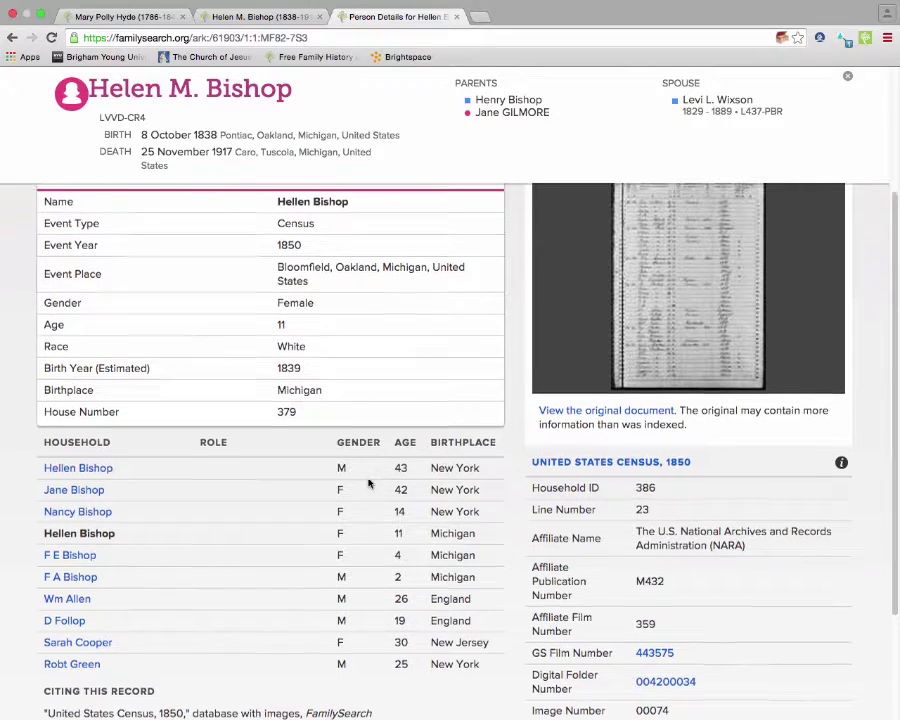
- View the original 1850 census image enlarged at the family's household entries, and return to the indexed record
scroll(373, 468, "up", 3)
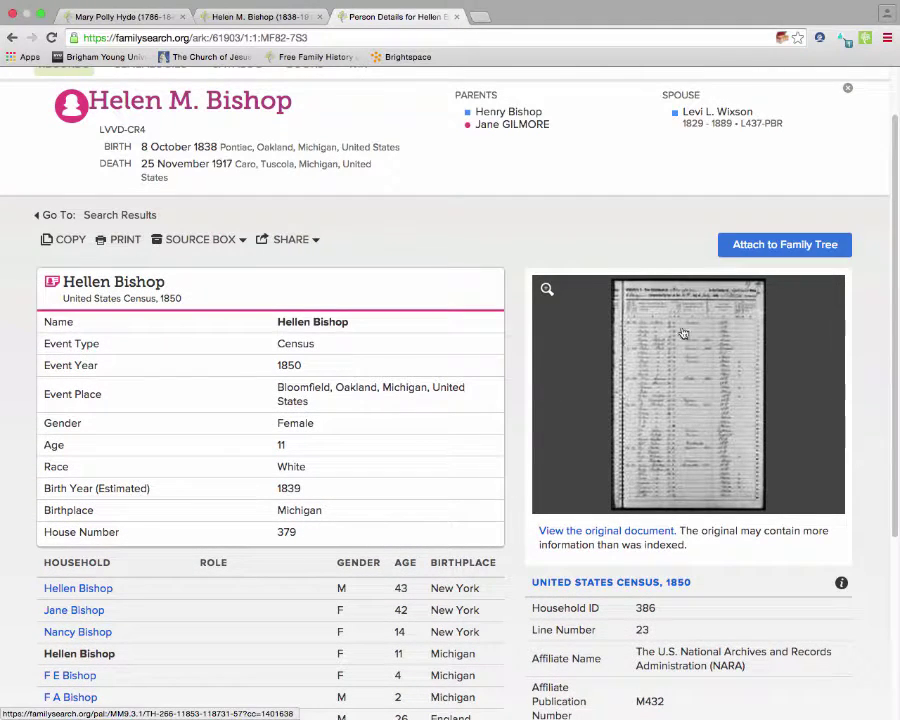
left_click(672, 429)
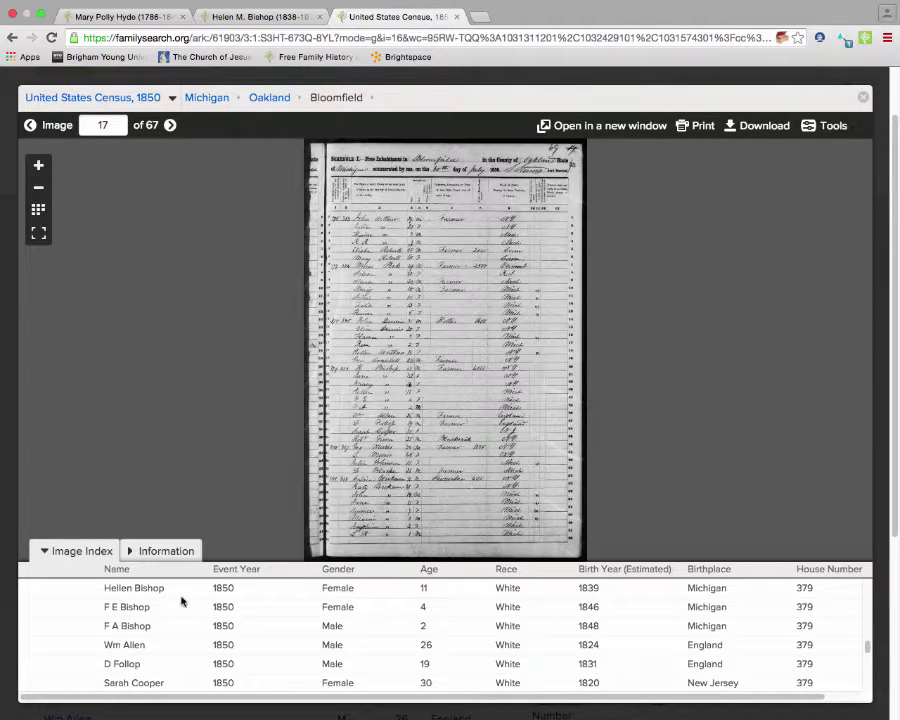
left_click(38, 167)
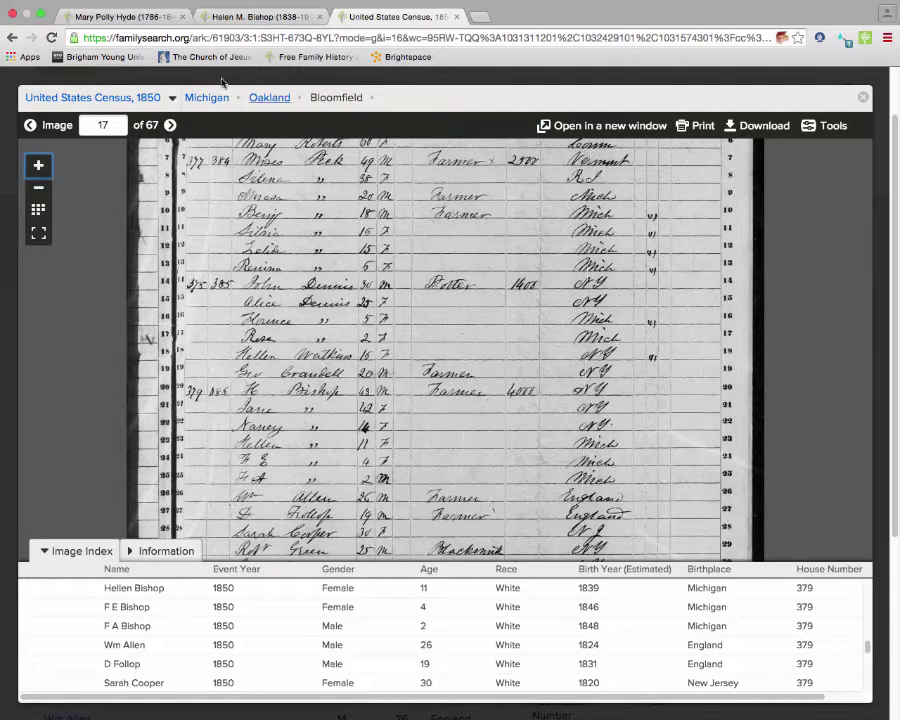
left_click(12, 37)
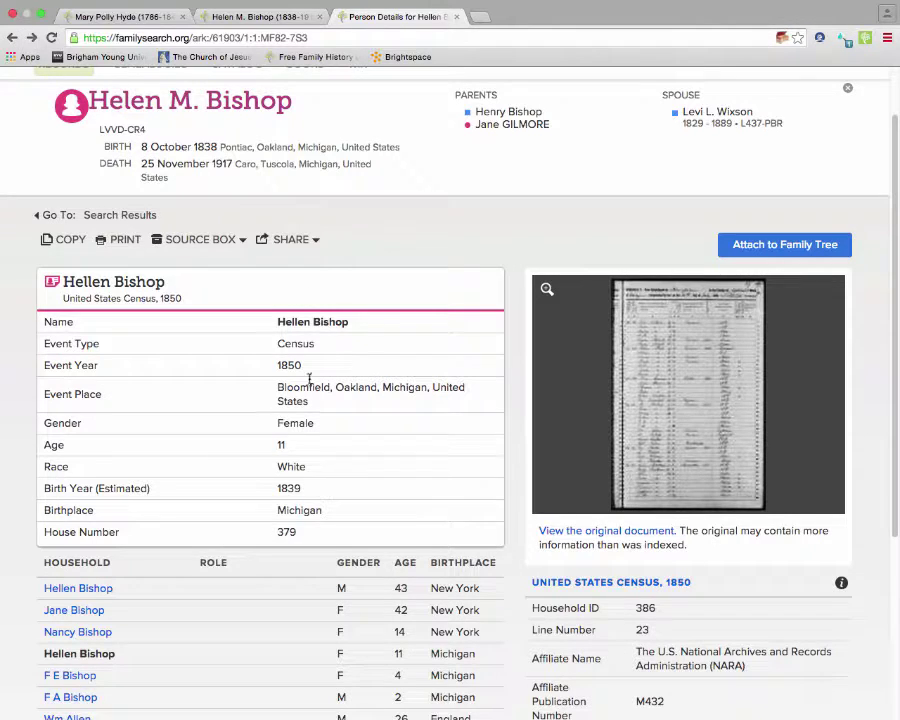
- Attach the 1850 census record to the person with the reason "Verifies birth and relationships." and add the source to the source box
left_click(756, 251)
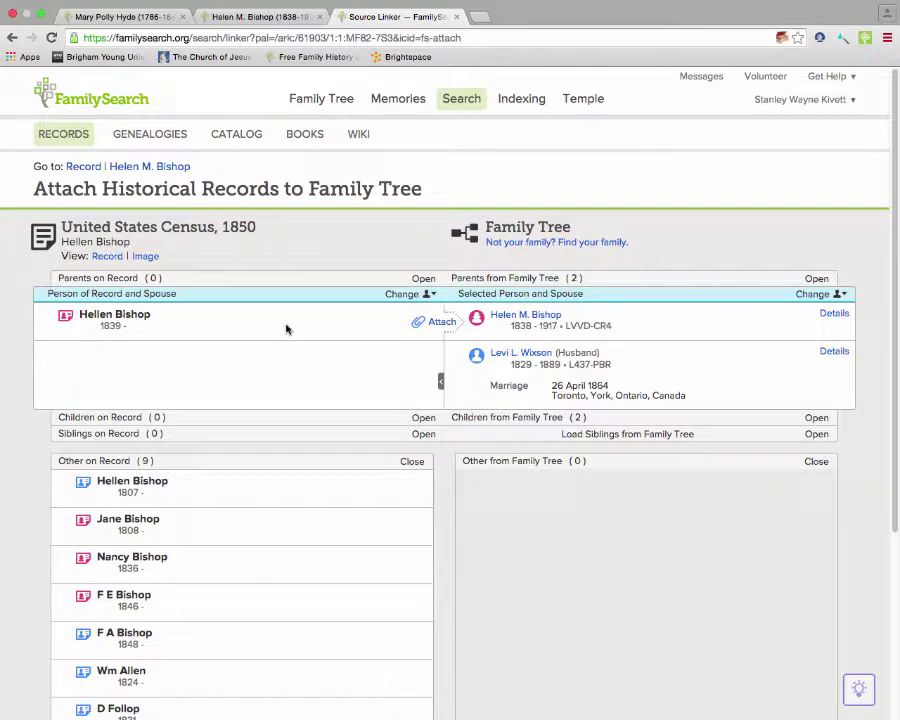
left_click(440, 323)
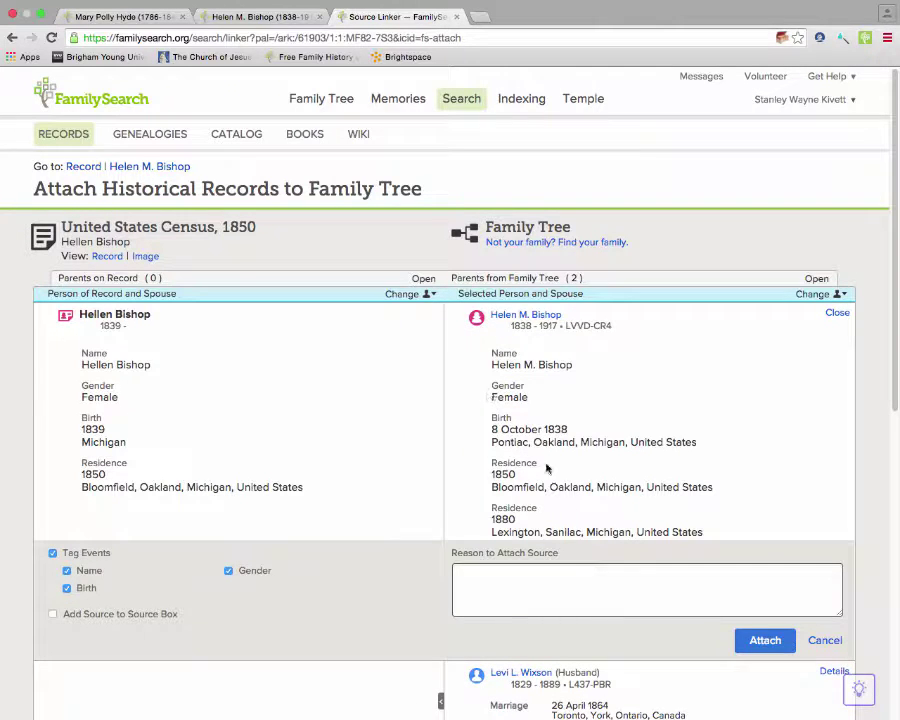
left_click(520, 578)
type("Verifies ")
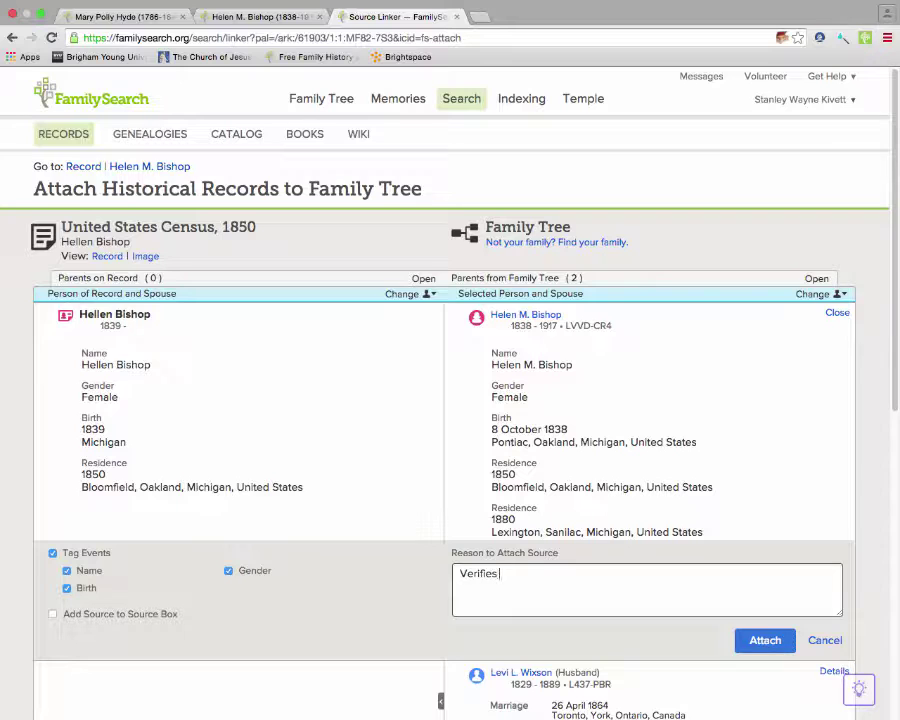
type("birth")
type(", and")
key("BackSpace")
key("BackSpace")
type("tionships.")
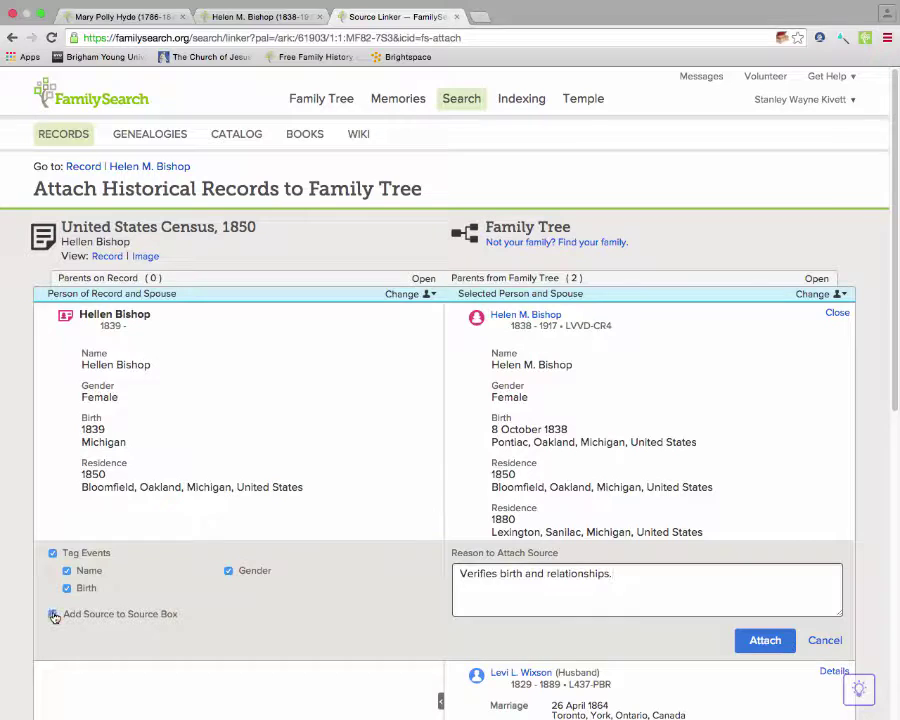
left_click(53, 615)
left_click(762, 642)
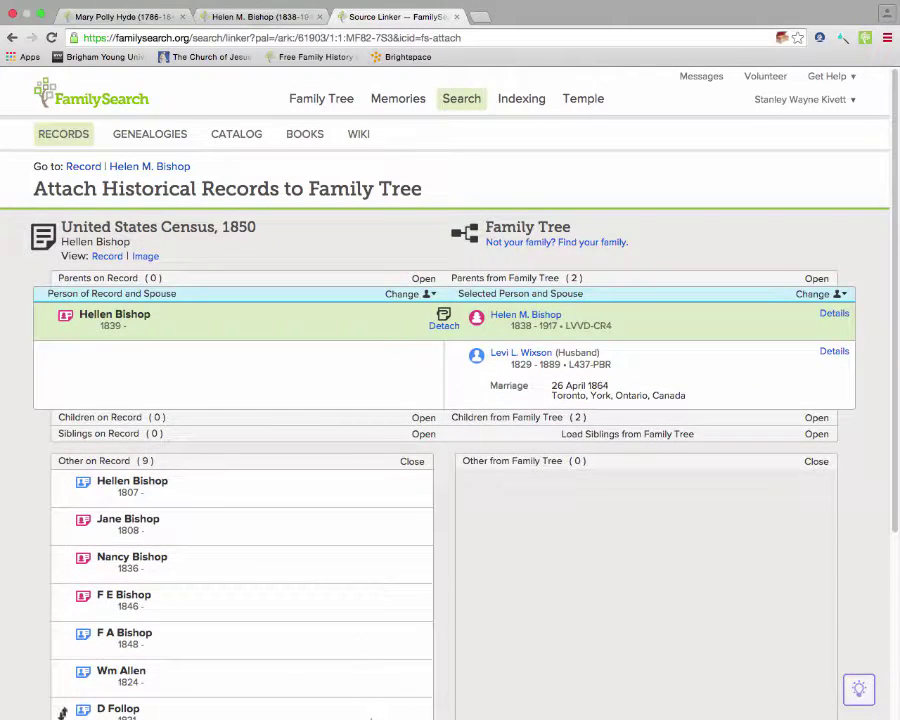
- Look over the other household members on the census record, and go to the person's family tree page
mouse_move(415, 712)
mouse_move(211, 569)
scroll(198, 624, "down", 1)
scroll(198, 626, "down", 1)
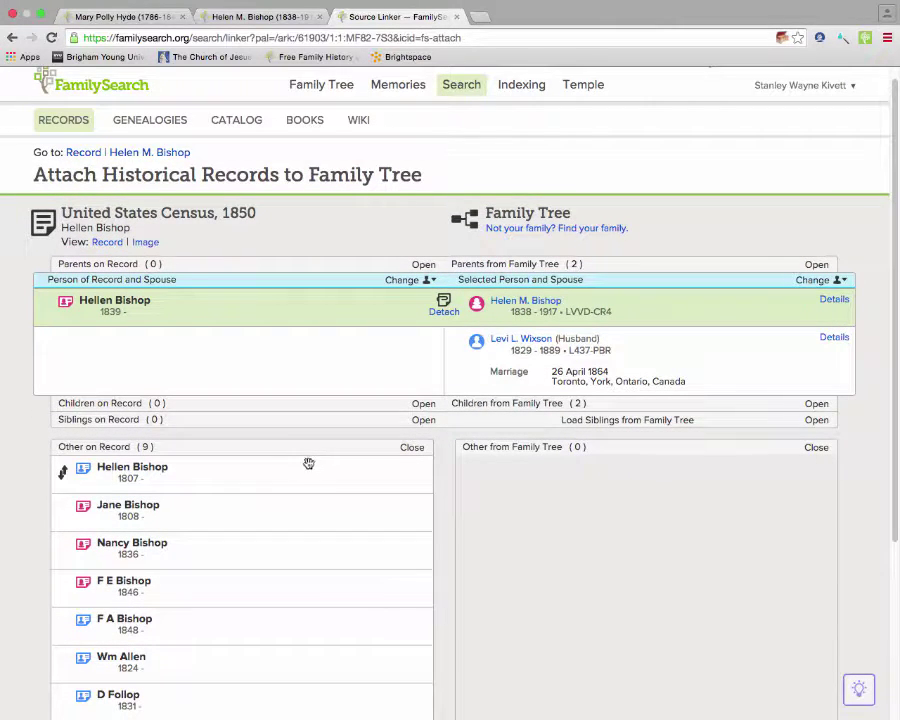
left_click(148, 153)
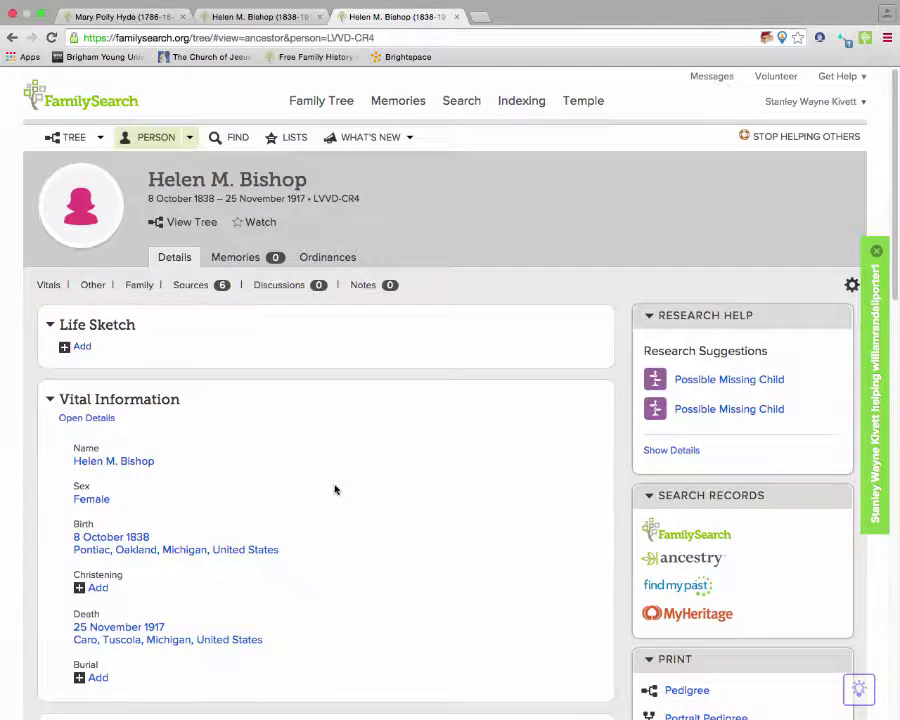
- Review the person's residences and family members, and show the summary card of the sister born in 1836
scroll(335, 489, "down", 3)
scroll(335, 489, "down", 4)
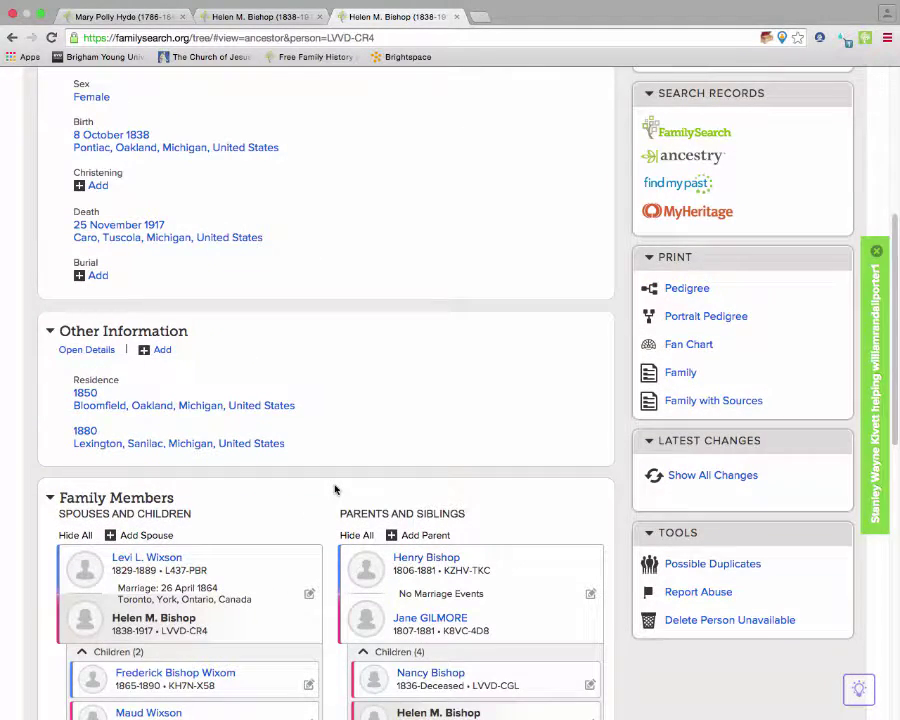
scroll(335, 489, "down", 1)
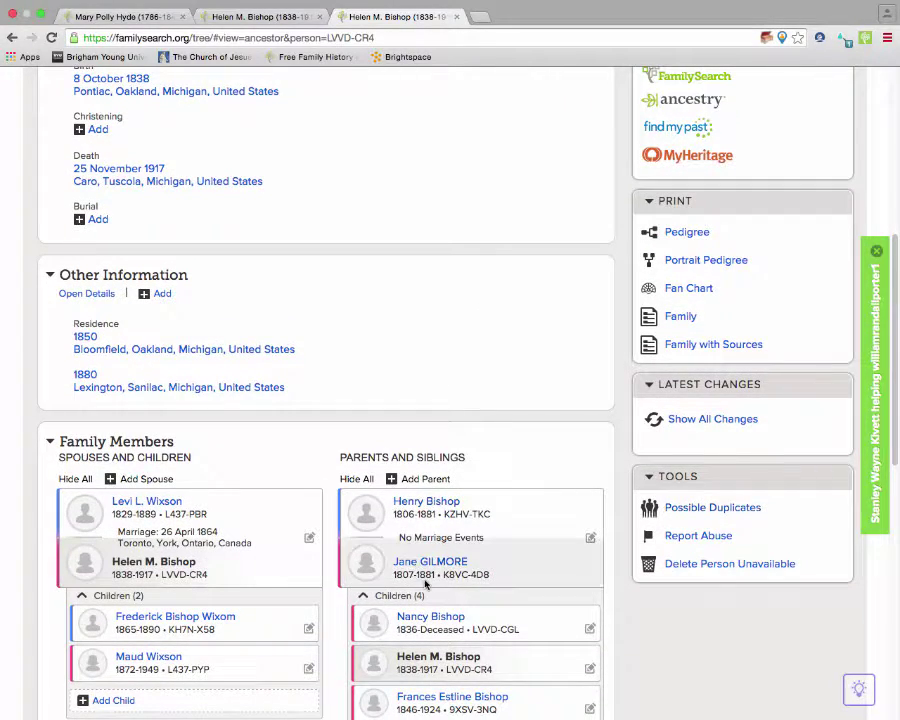
scroll(427, 573, "down", 3)
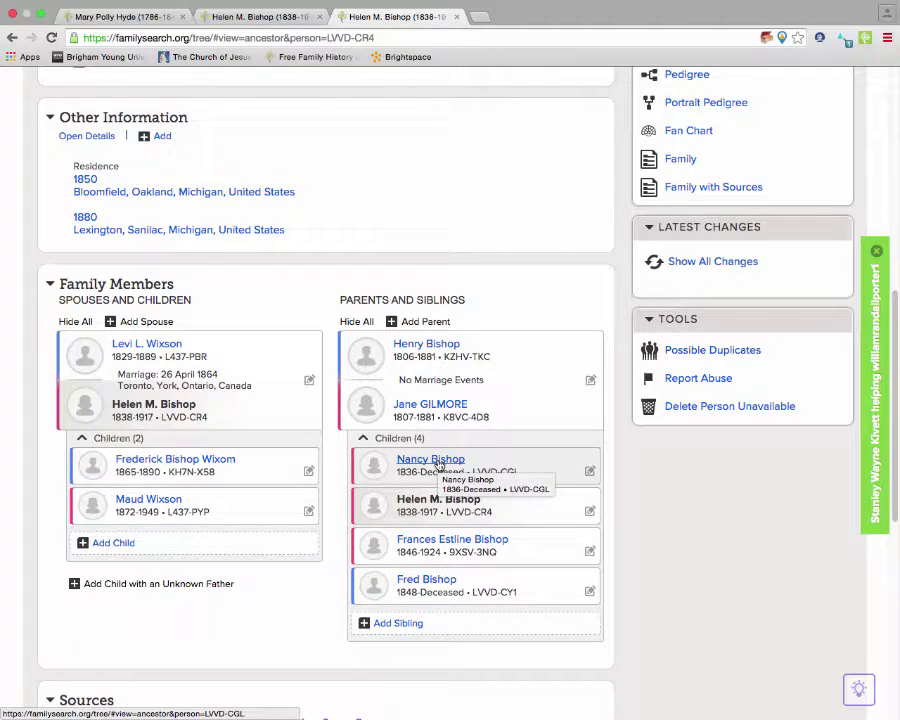
mouse_move(437, 465)
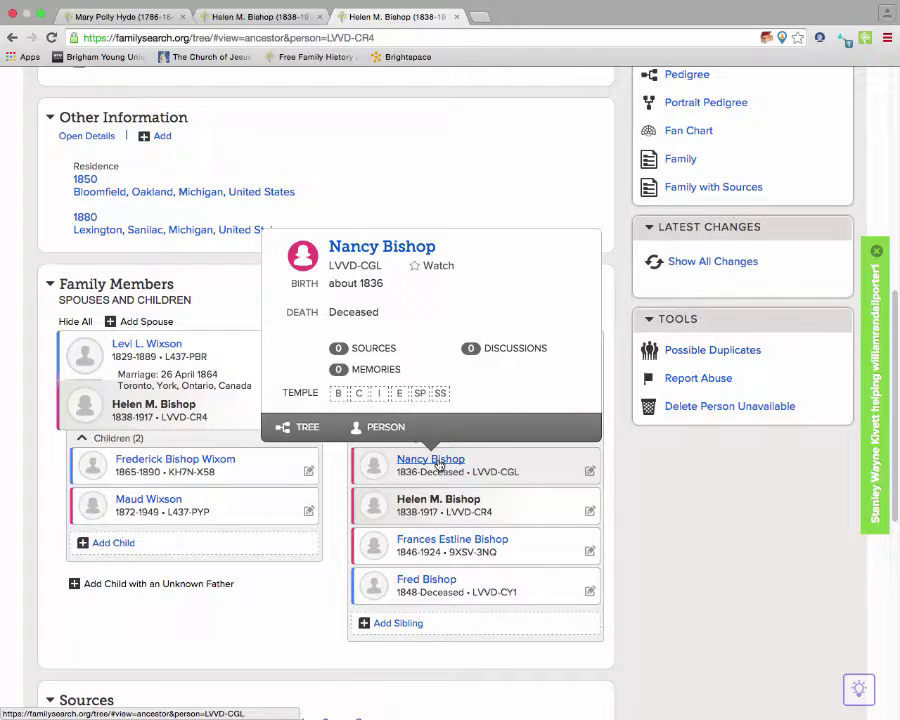
- Go to the sister's person page and open the source box to attach an existing source to her
left_click(386, 428)
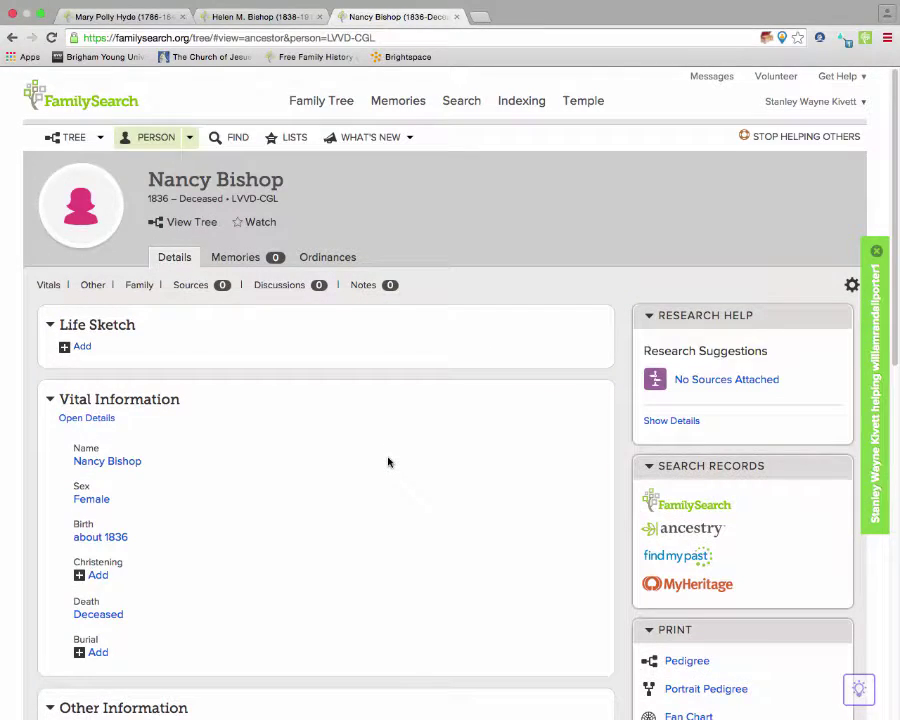
scroll(389, 462, "down", 1)
scroll(389, 462, "down", 10)
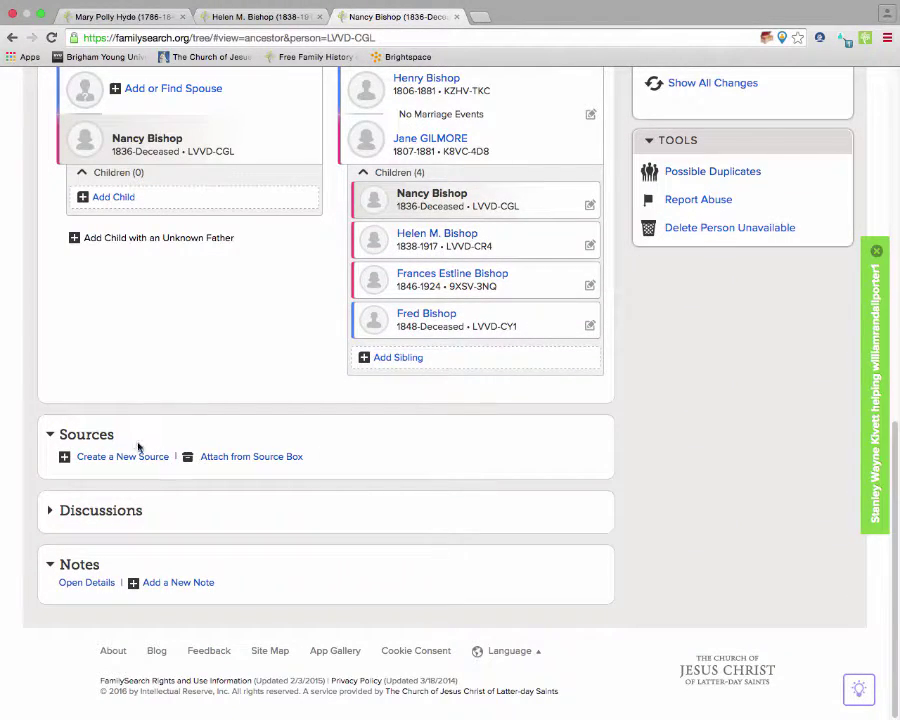
left_click(240, 459)
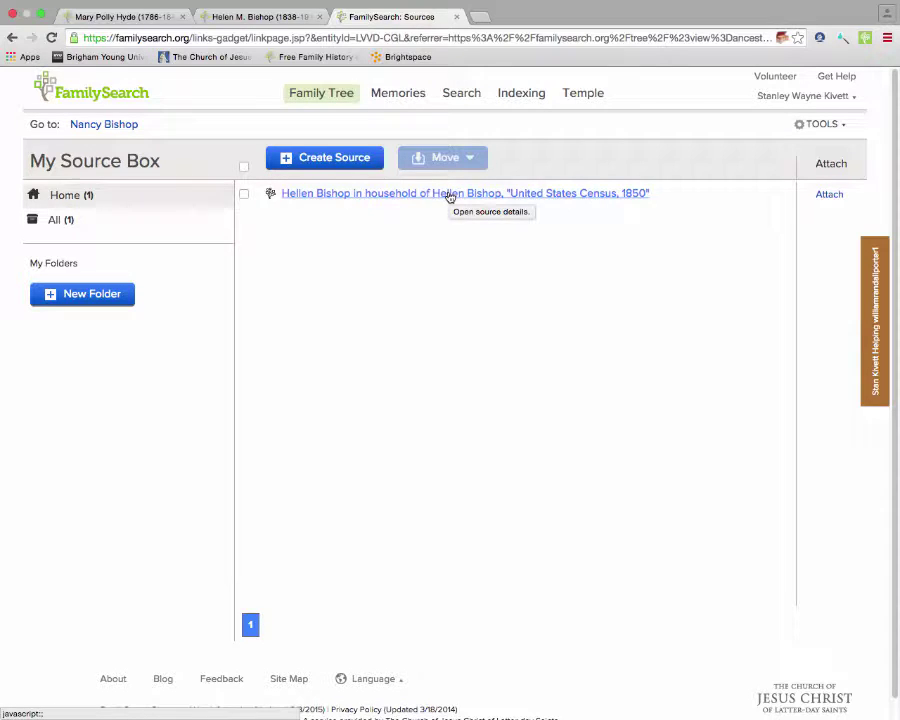
- Attach the 1850 United States Census source to the sister with the reason "Verifies birth and relationships."
left_click(244, 194)
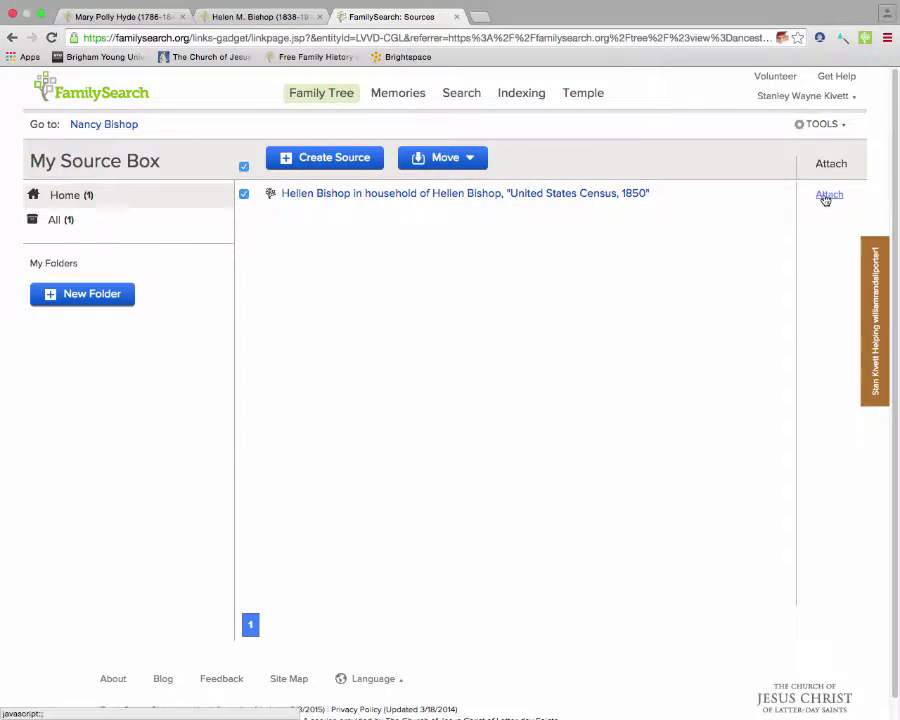
left_click(825, 196)
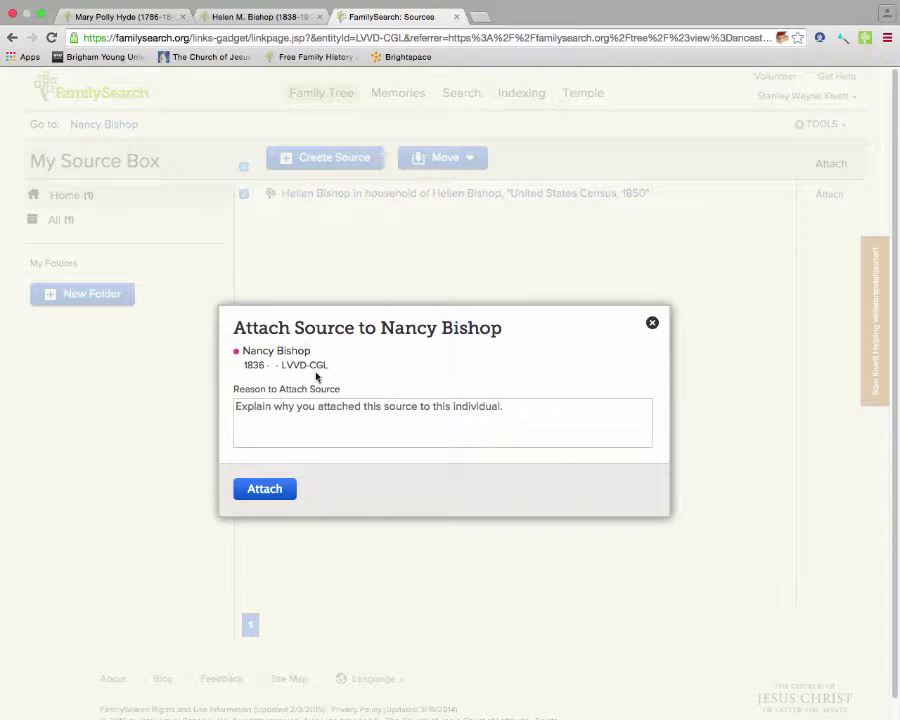
left_click(289, 409)
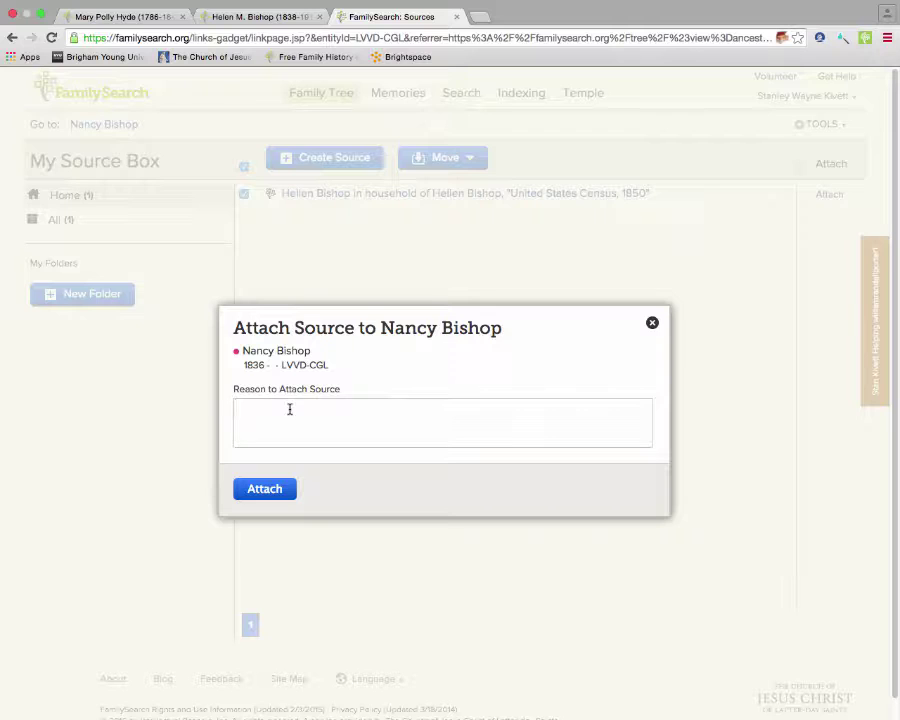
type("Verifies birth and relationsh")
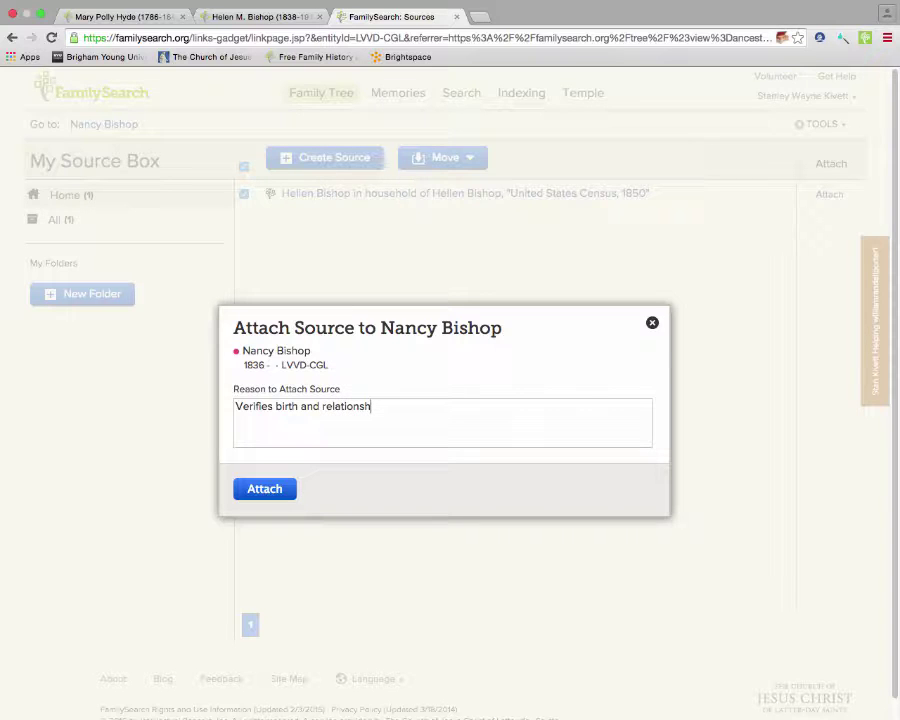
type("o")
key("BackSpace")
type("ips.")
left_click(268, 487)
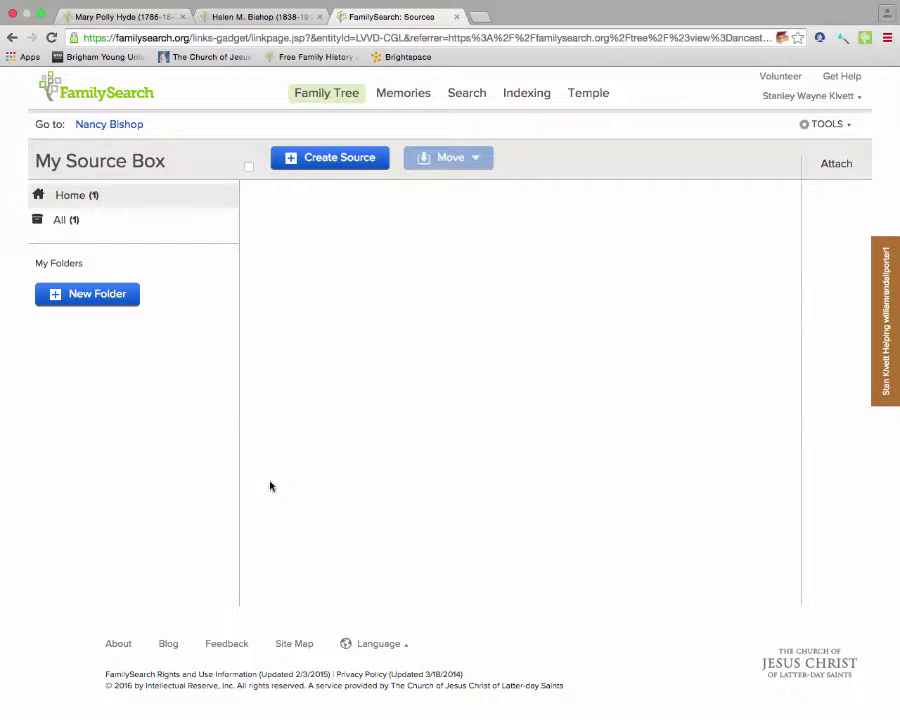
- Return to the sister's person page and tag the attached 1850 census source to her name, sex and birth
left_click(118, 129)
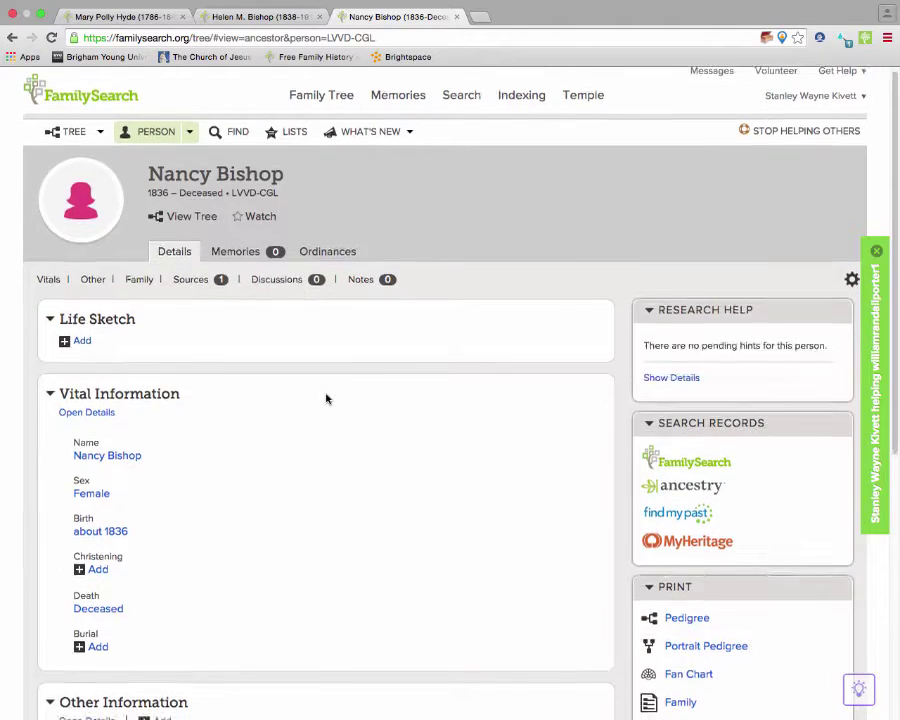
scroll(325, 399, "down", 6)
scroll(325, 399, "down", 2)
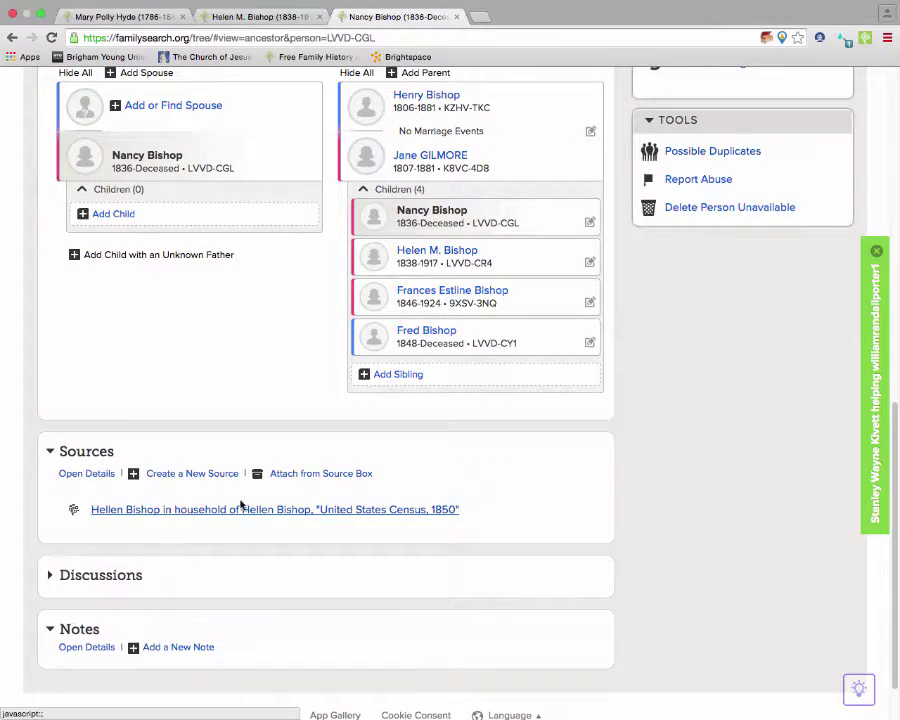
left_click(244, 511)
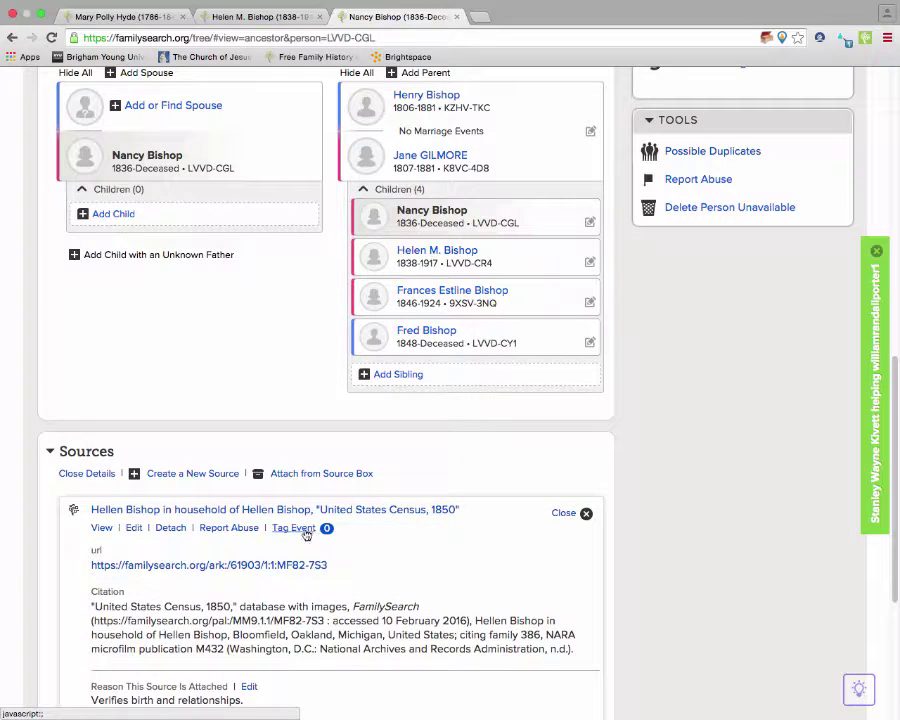
left_click(290, 529)
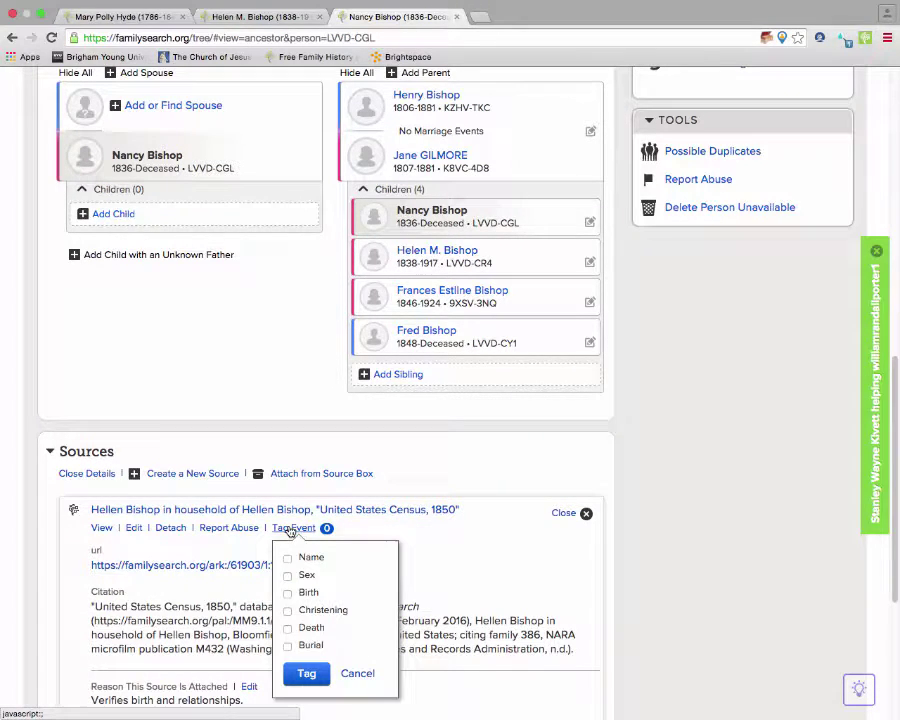
left_click(287, 560)
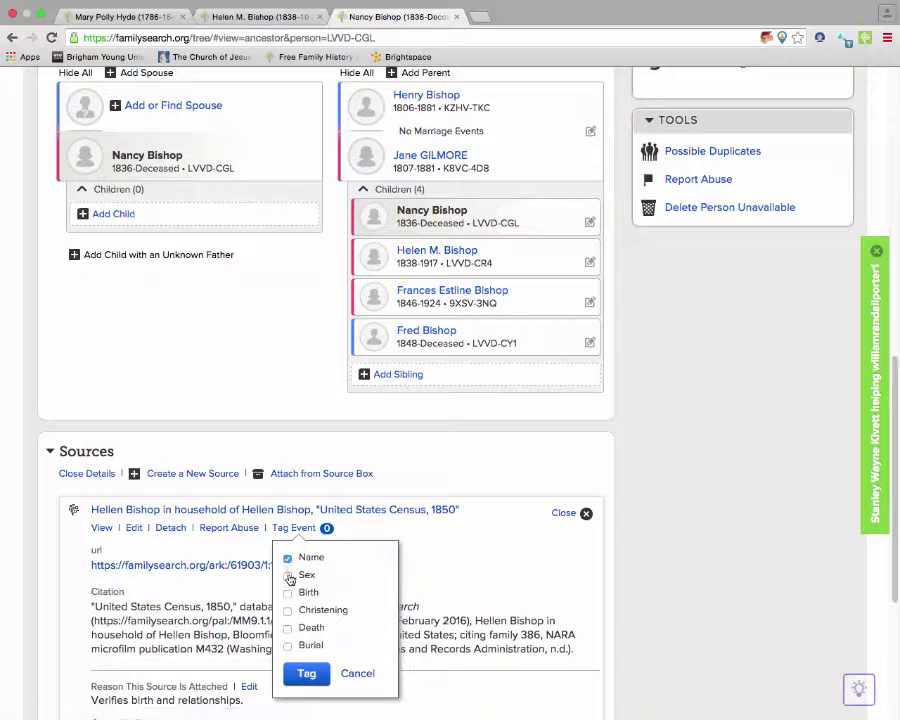
left_click(288, 576)
left_click(288, 593)
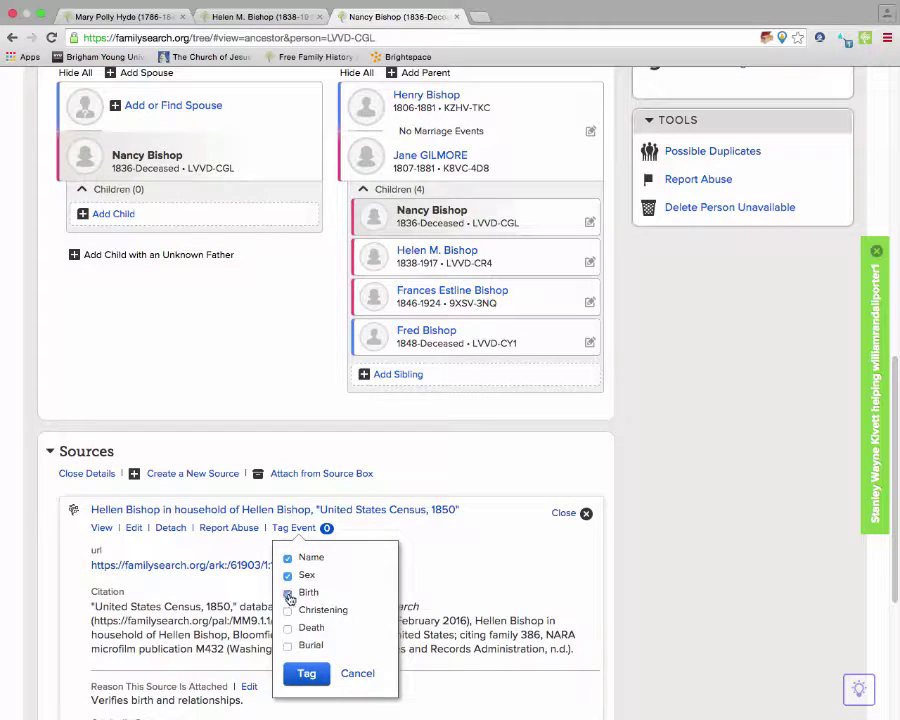
left_click(306, 673)
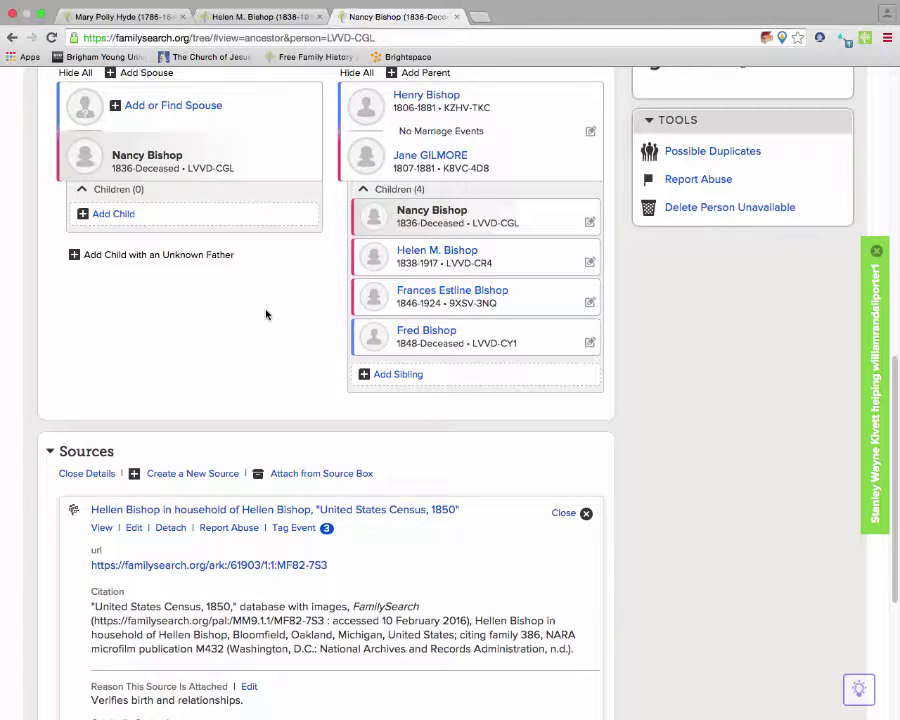
- Open the 1850 census record from the source tagged to her birth and review the household members' ages and birthplaces
scroll(266, 315, "up", 10)
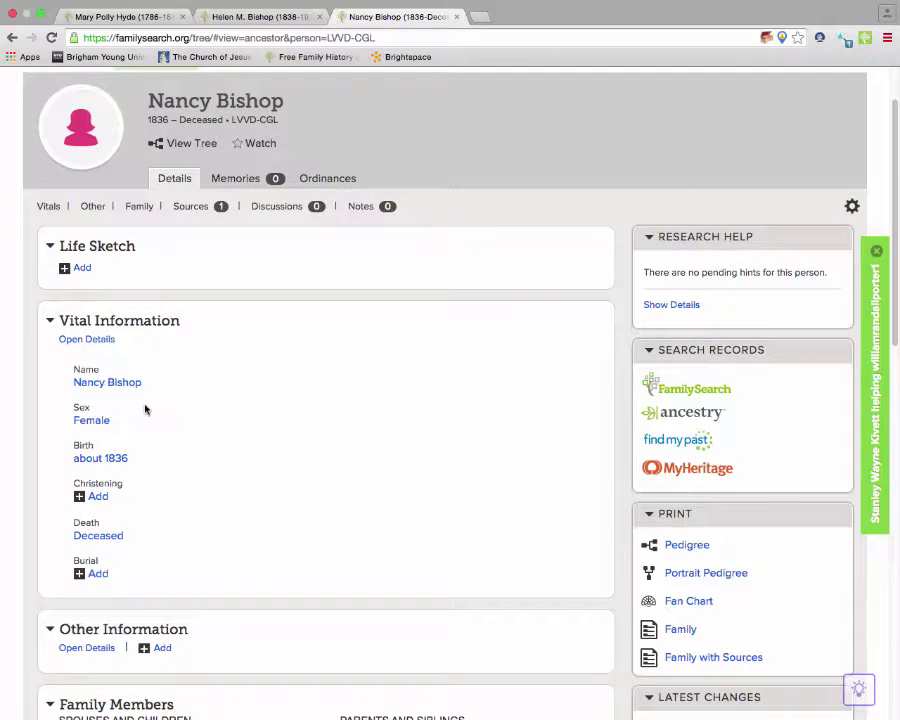
left_click(115, 458)
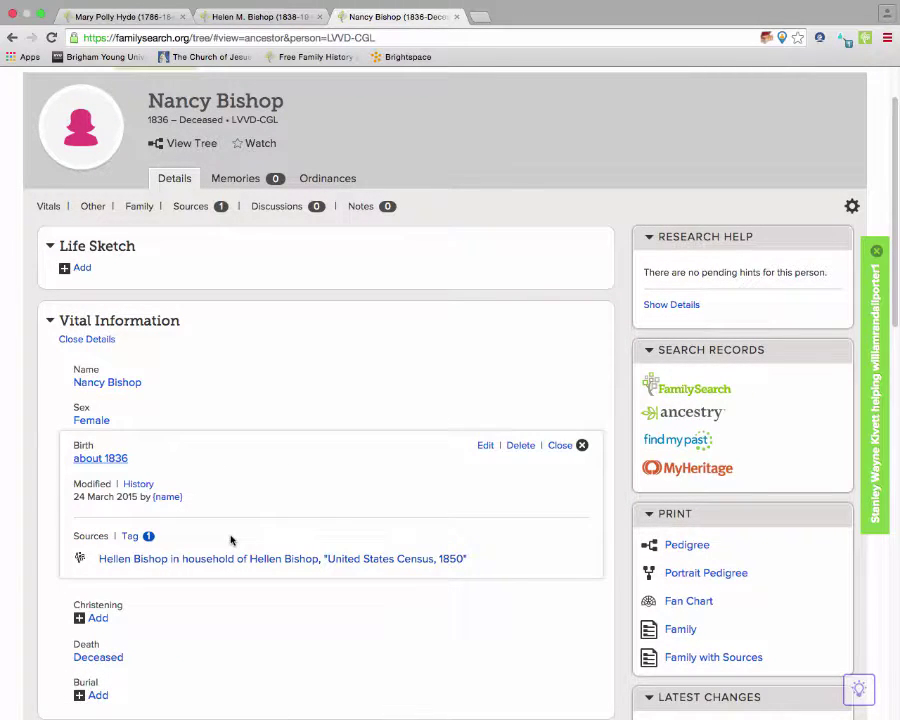
left_click(281, 559)
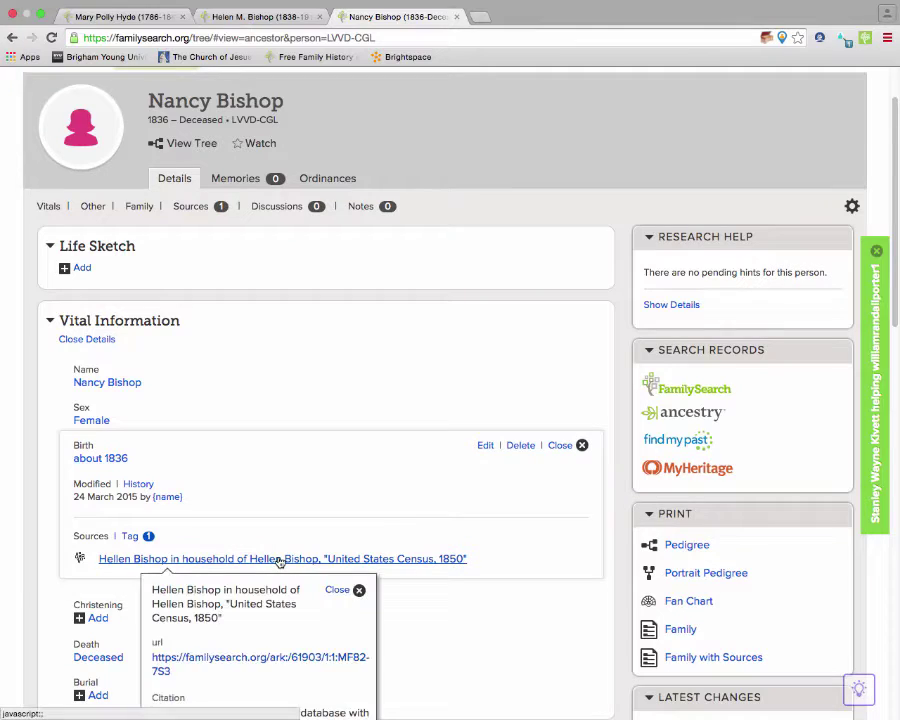
left_click(238, 659)
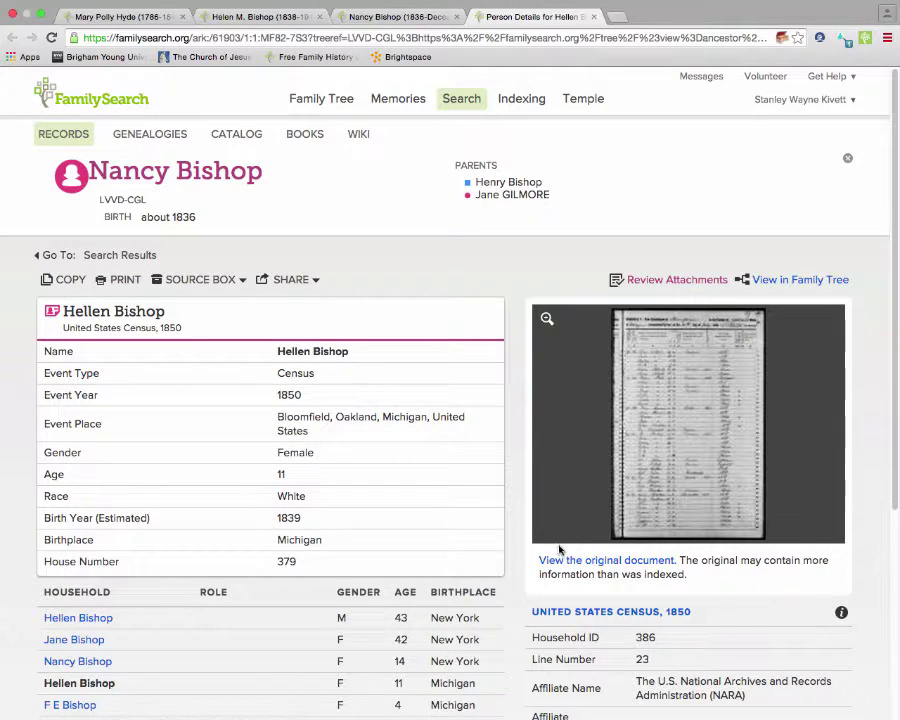
scroll(334, 479, "down", 1)
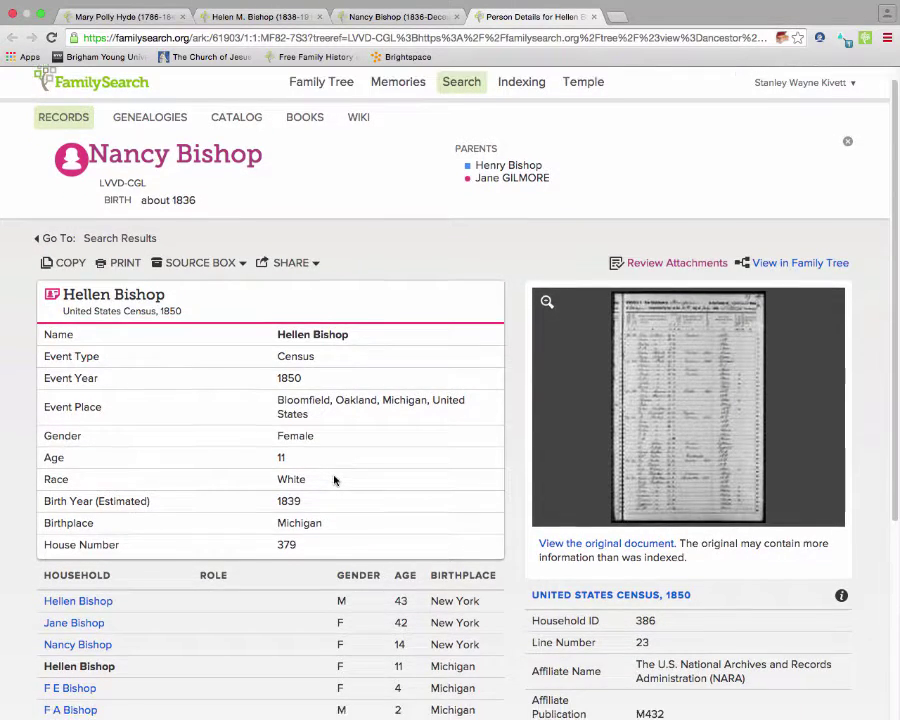
scroll(334, 479, "down", 3)
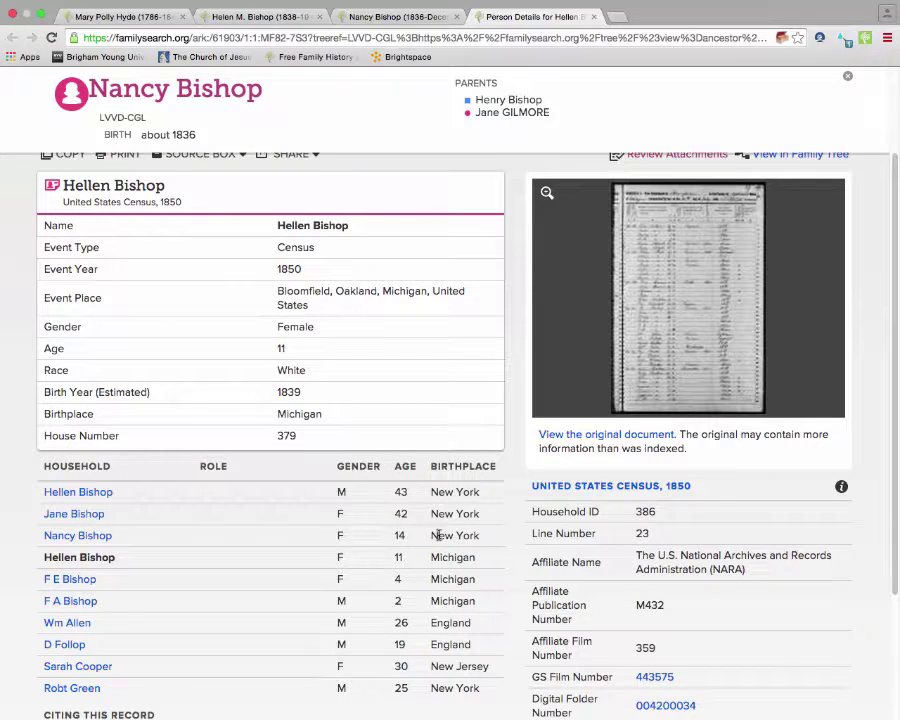
scroll(433, 537, "up", 3)
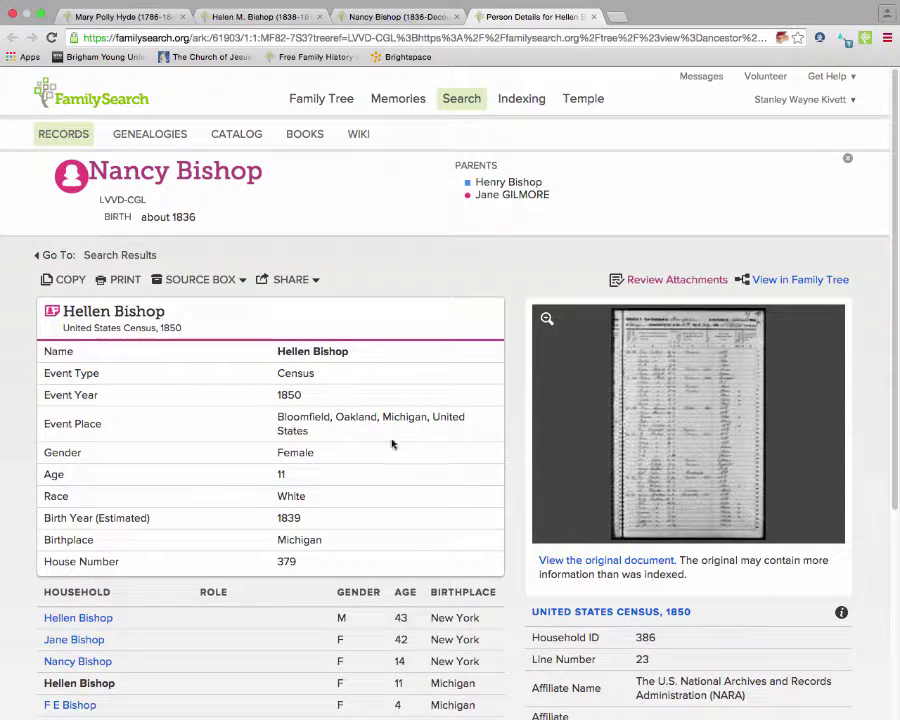
- Return to the sister's person page and edit her birth date to the year alone, without "about"
left_click(204, 178)
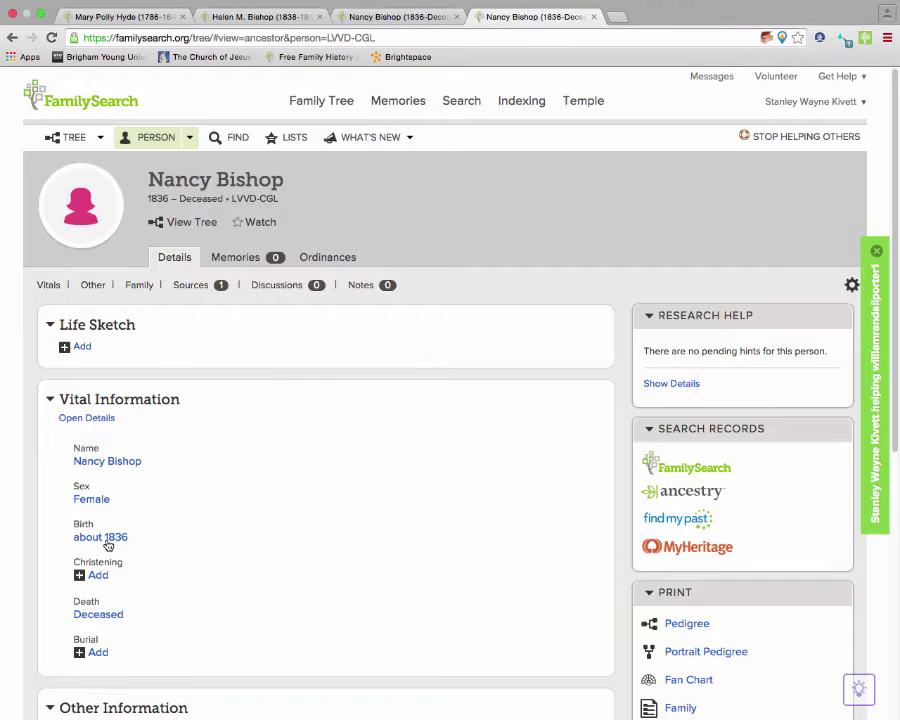
left_click(108, 540)
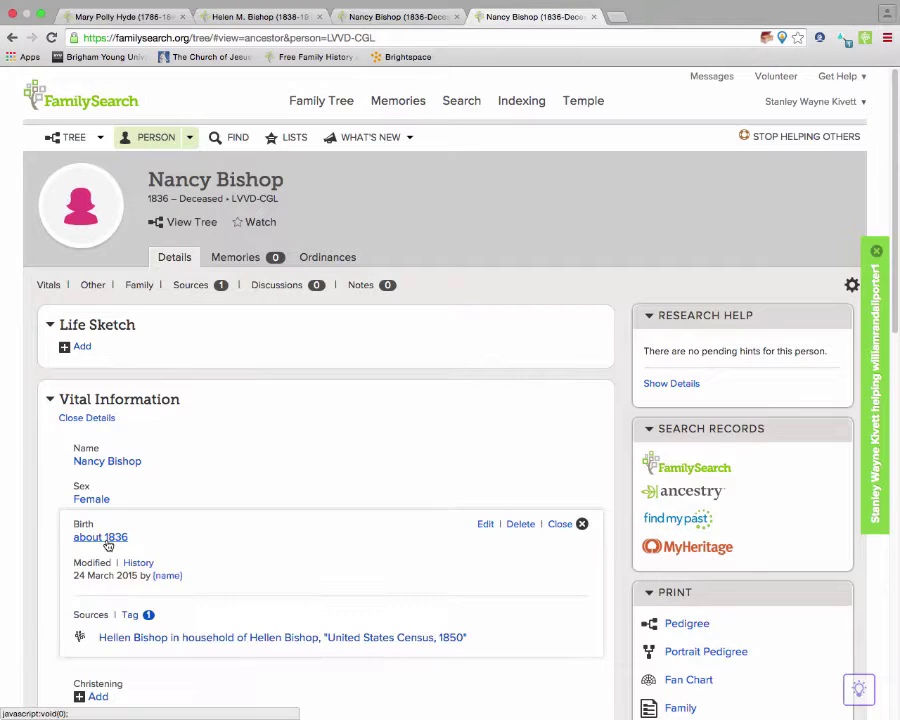
left_click(485, 525)
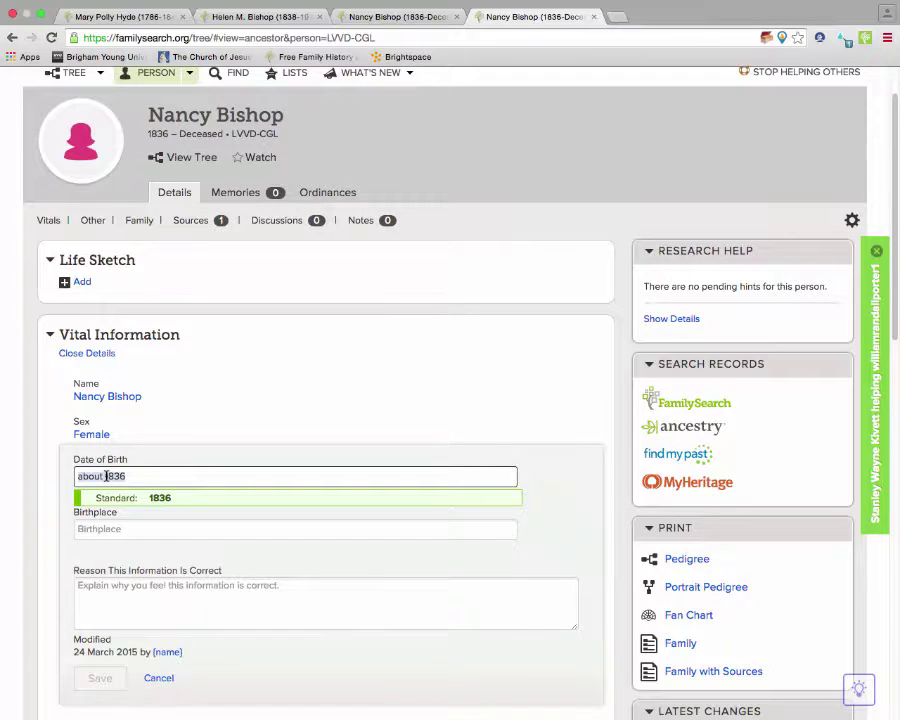
left_click(106, 476)
key("BackSpace")
key("BackSpace")
key("BackSpace")
key("BackSpace")
key("BackSpace")
key("BackSpace")
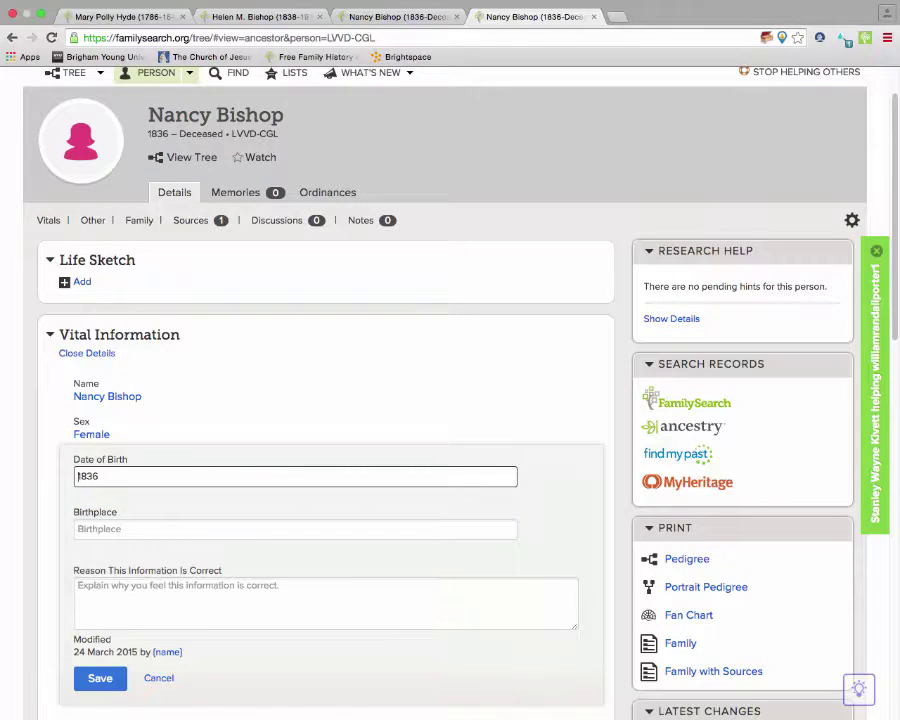
left_click(116, 498)
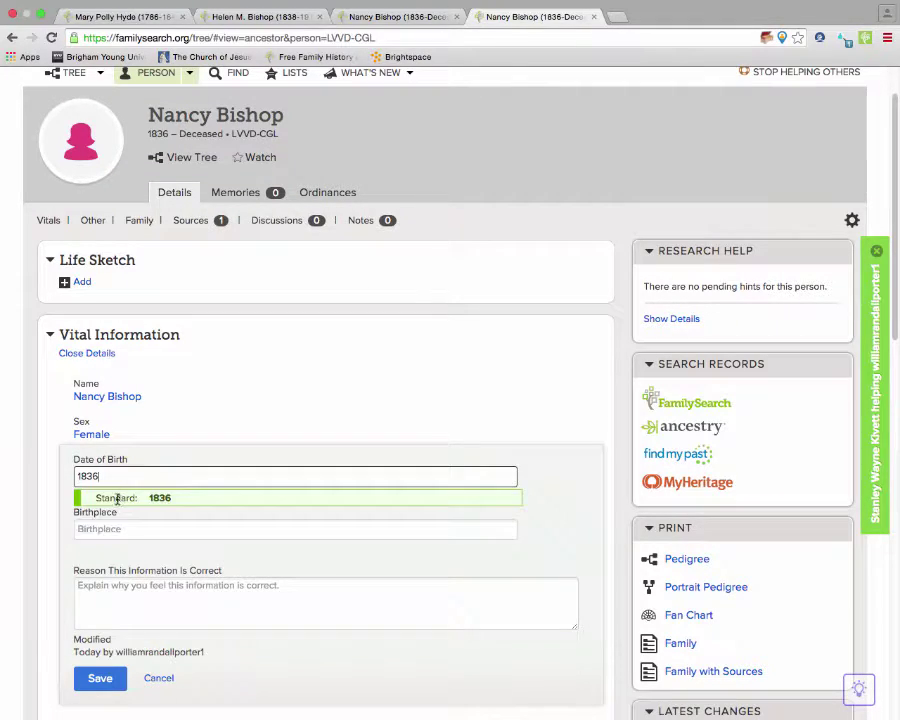
- Set the sister's birthplace to the standardized place "New York, United States"
left_click(135, 528)
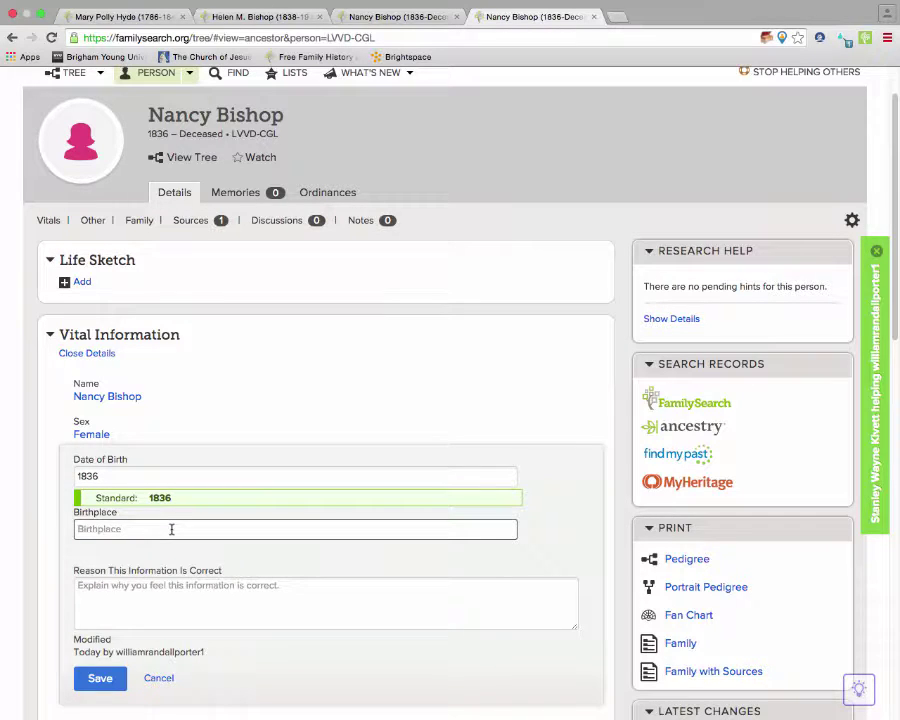
scroll(171, 529, "down", 1)
type("New")
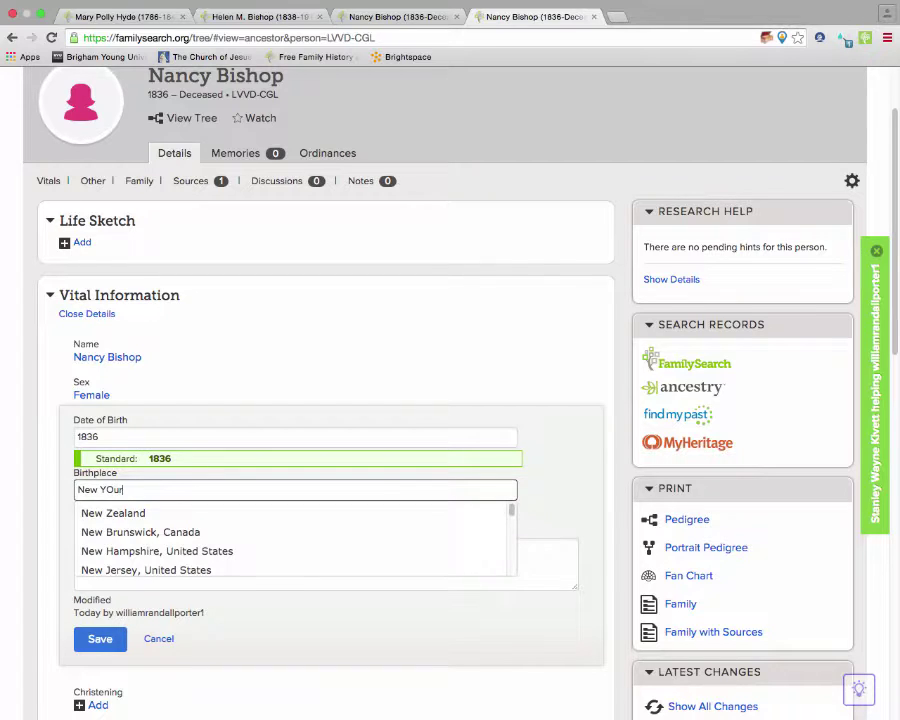
type(" YOur")
key("BackSpace")
key("BackSpace")
key("BackSpace")
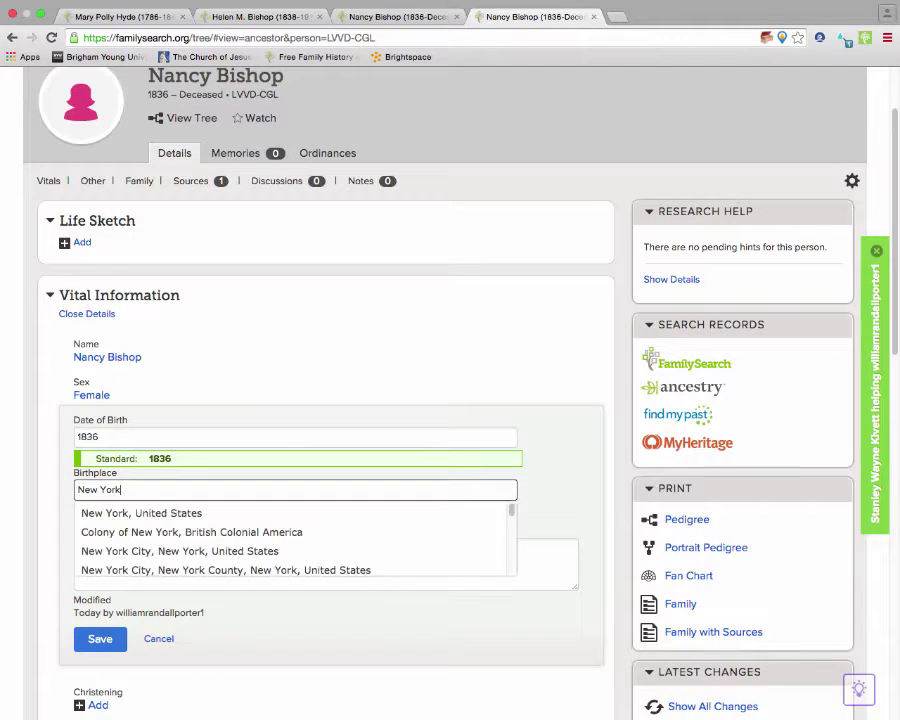
left_click(172, 513)
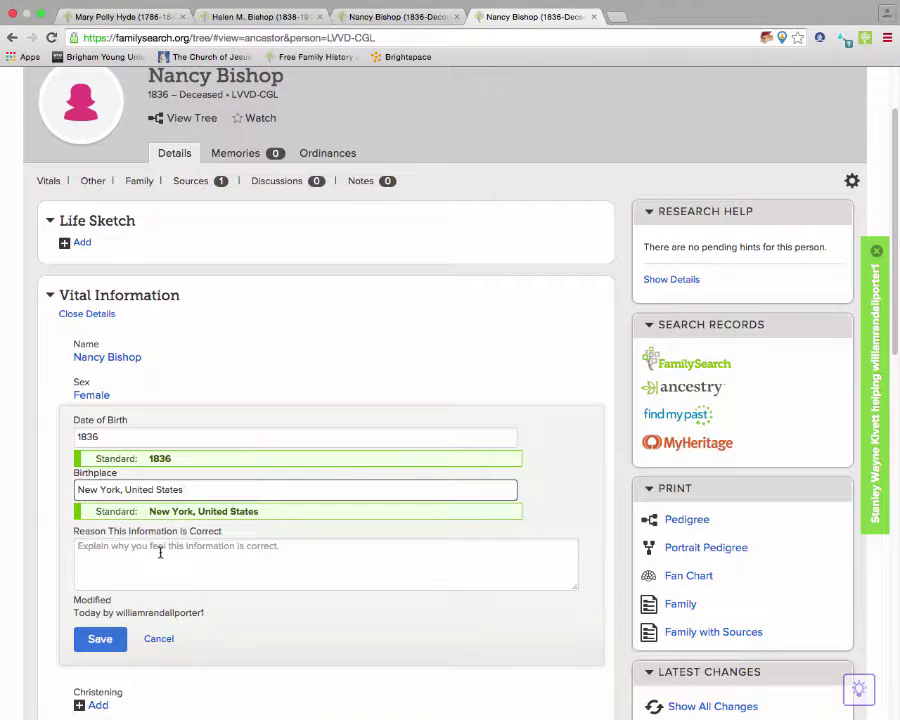
- Give "Verified on census record." as the reason for the birth information, save it and close the birth details
type("Ver")
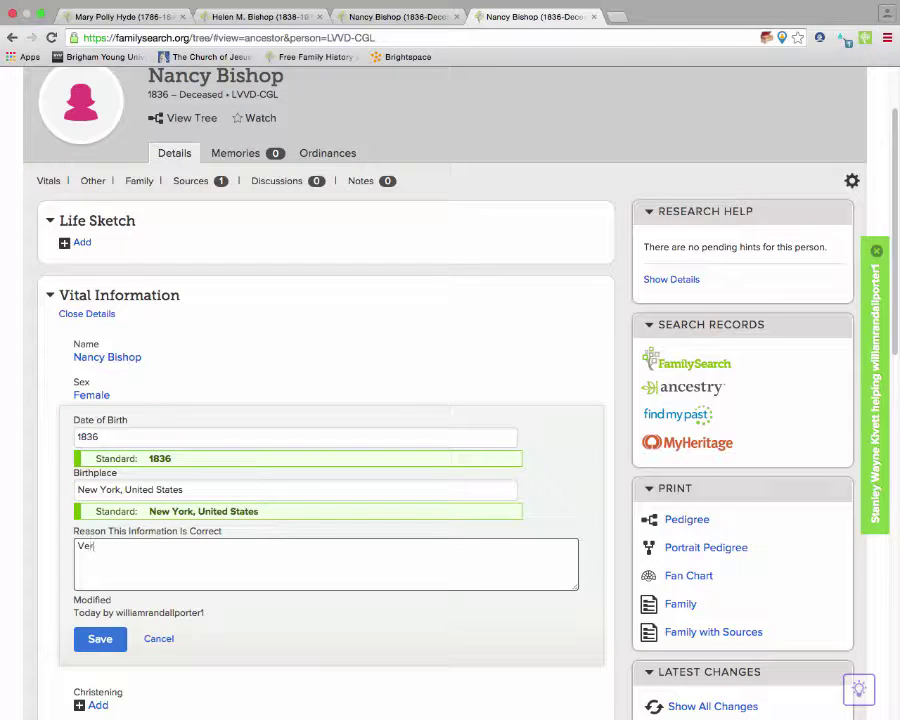
type("ified on census record.")
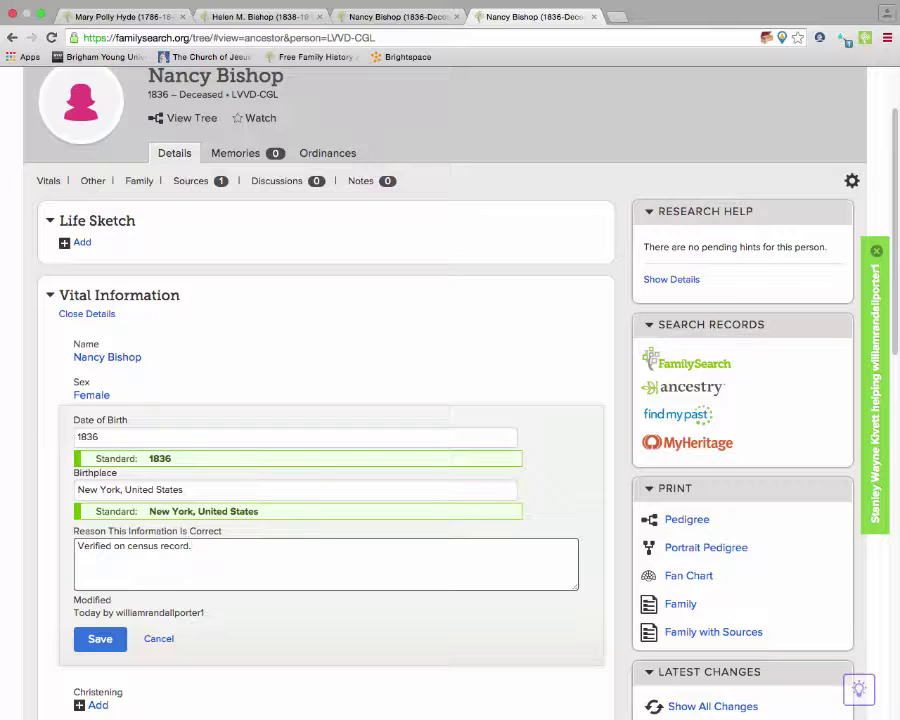
left_click(99, 638)
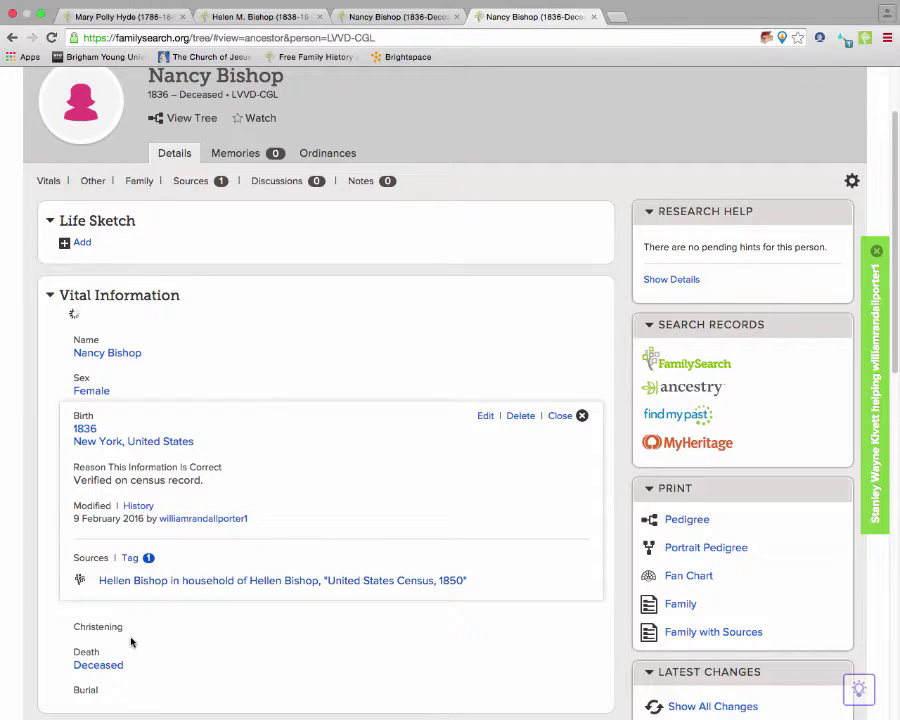
left_click(561, 420)
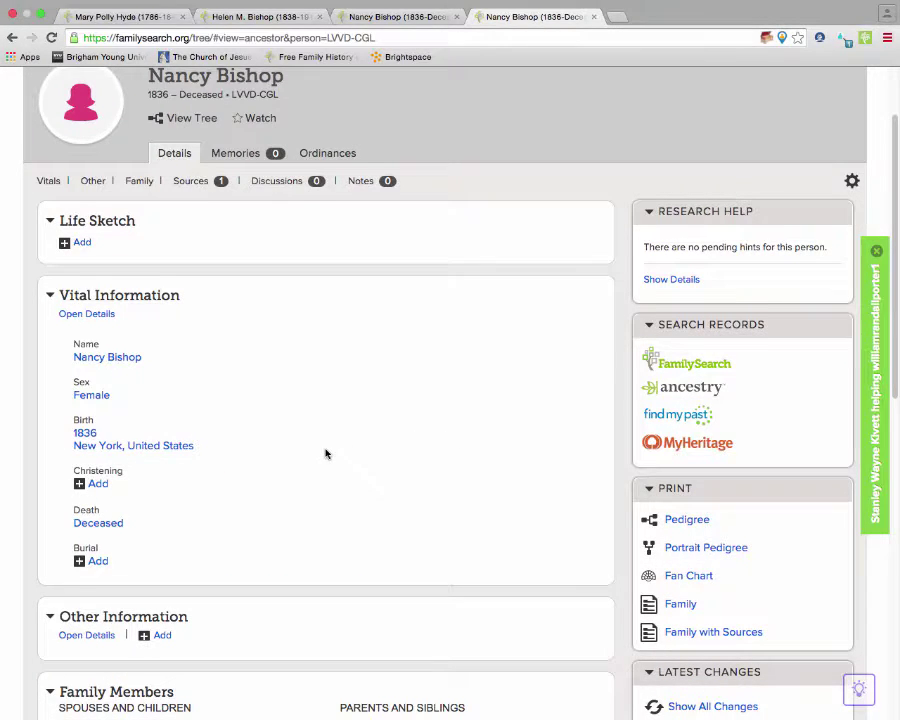
- Check the sister's record for possible duplicates and return to her person page
scroll(318, 450, "down", 1)
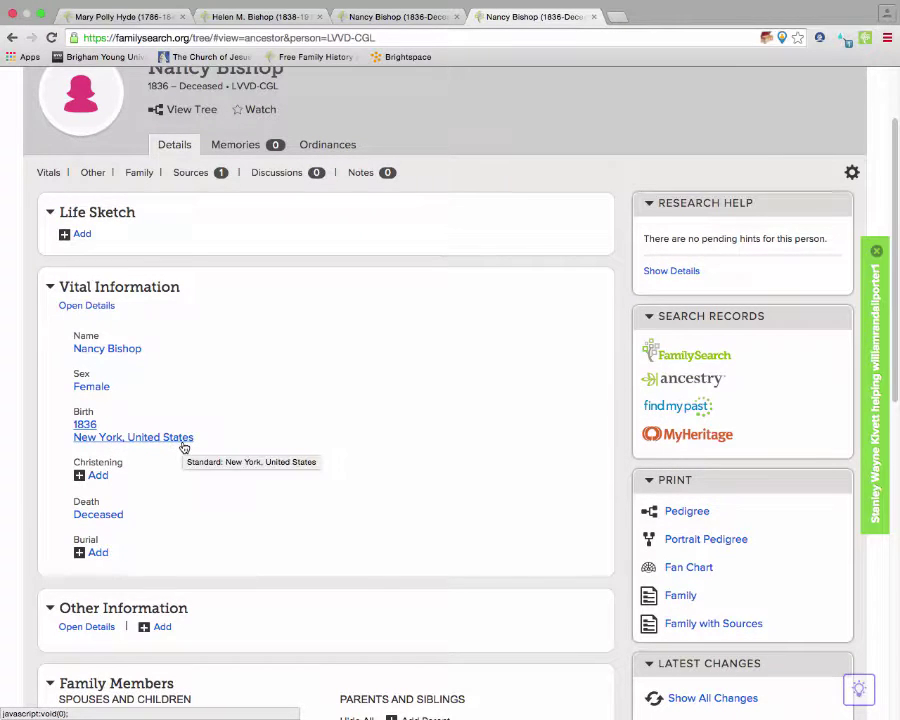
scroll(184, 447, "down", 1)
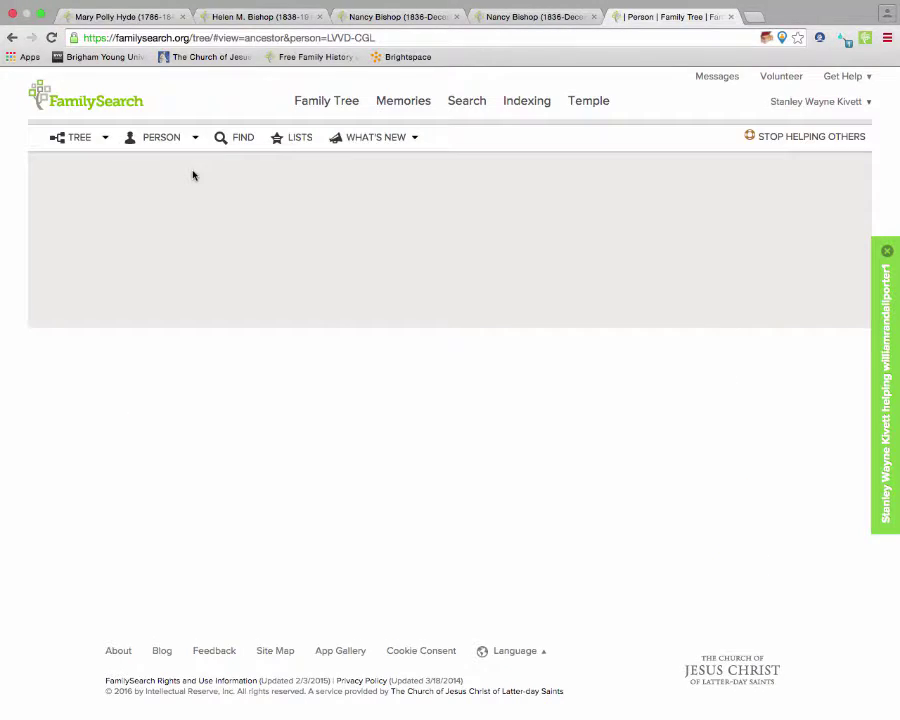
scroll(502, 510, "down", 5)
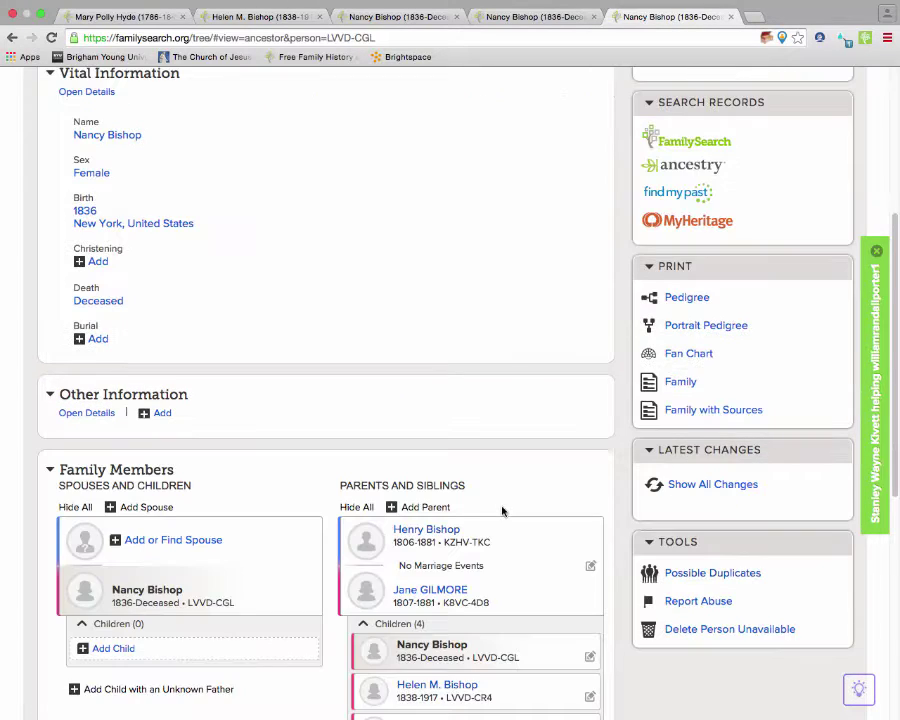
scroll(502, 510, "down", 2)
left_click(708, 482)
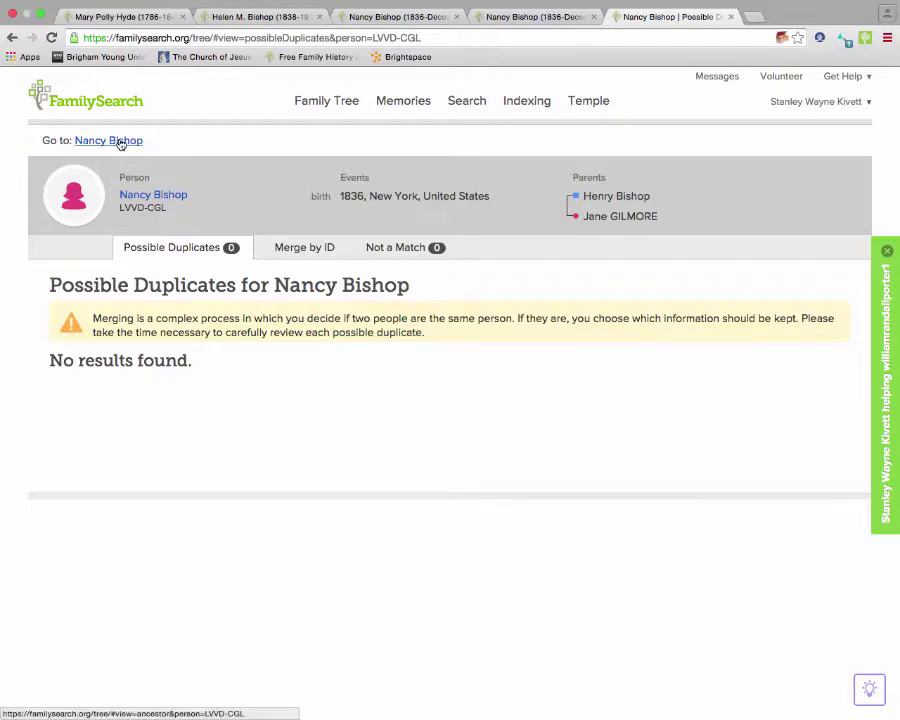
left_click(120, 142)
- Review the sister's temple ordinance statuses and return to her details
scroll(235, 230, "up", 5)
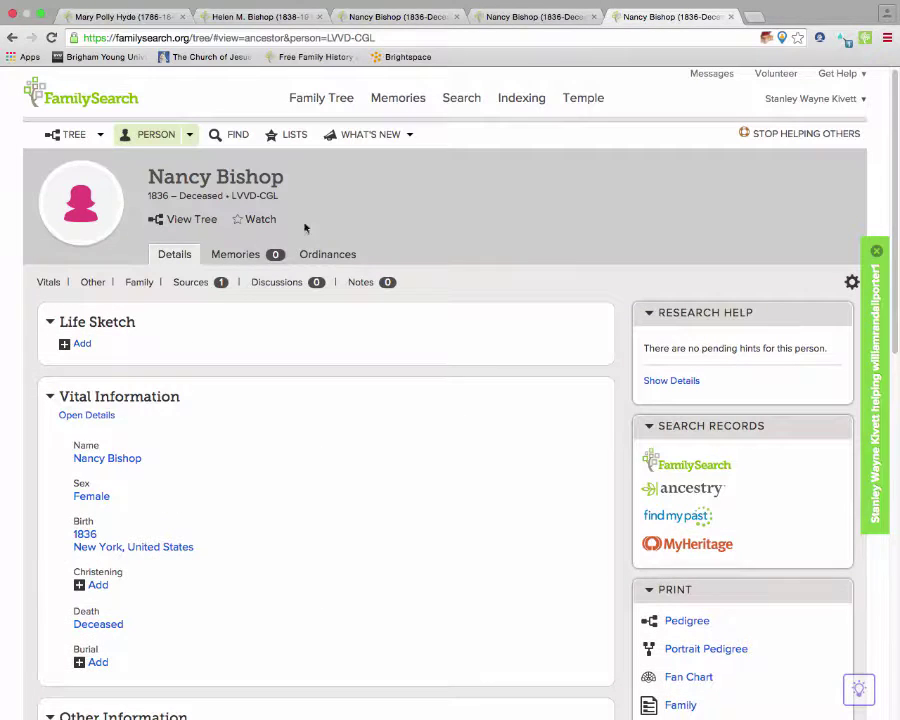
left_click(329, 255)
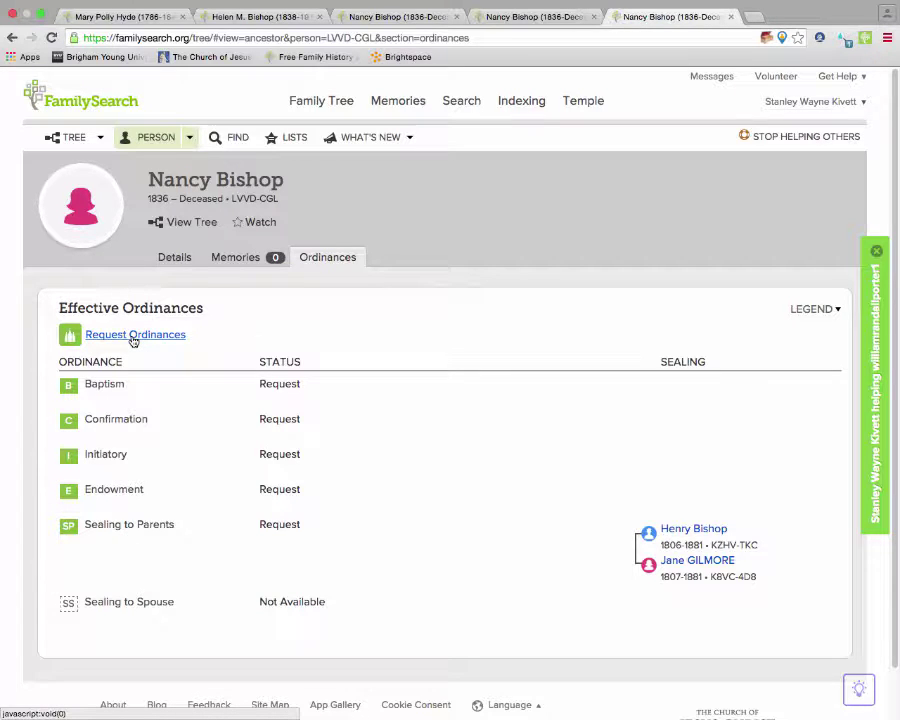
left_click(175, 259)
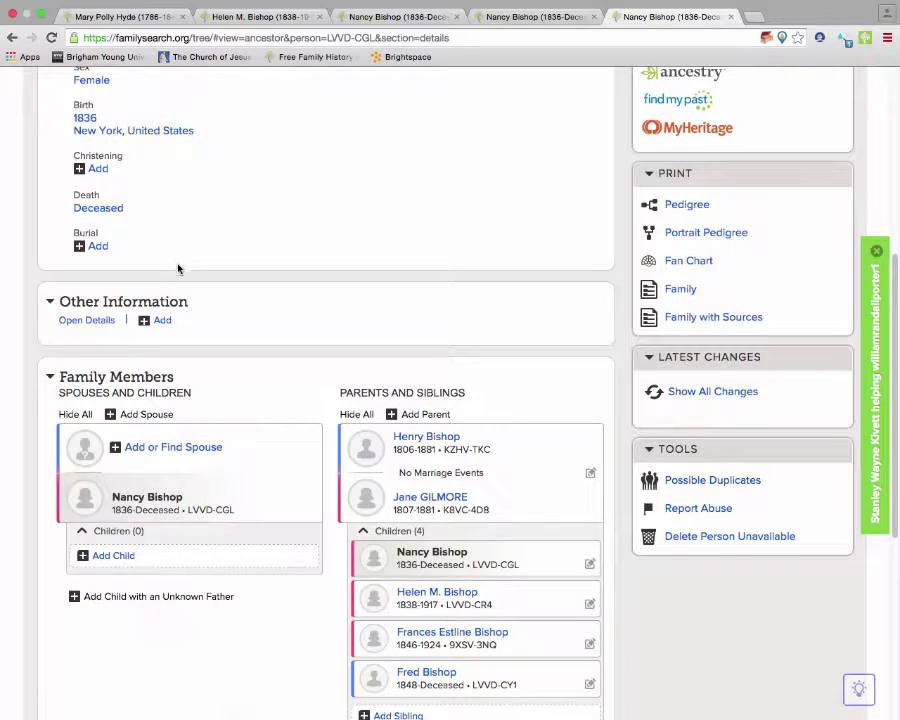
- Open the person page of the youngest sibling, the brother, from the sister's family members
scroll(512, 637, "down", 2)
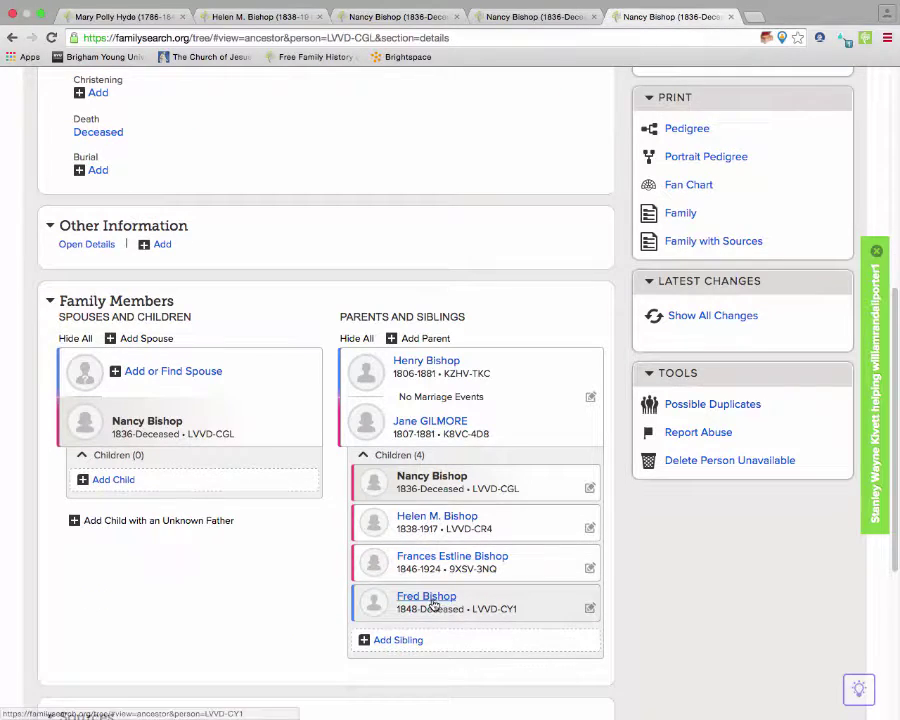
mouse_move(428, 599)
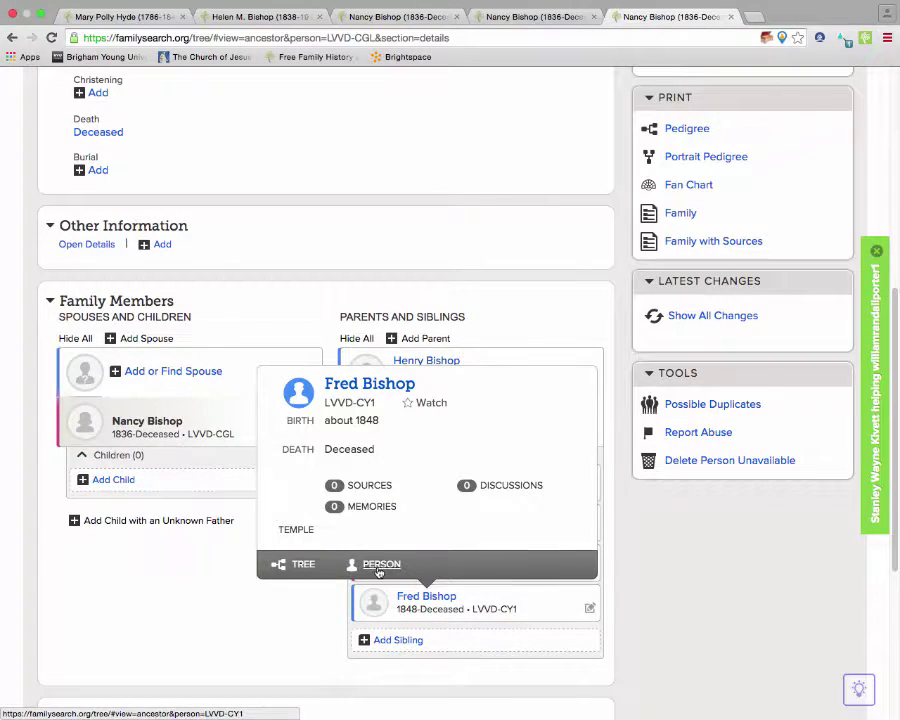
left_click(378, 564)
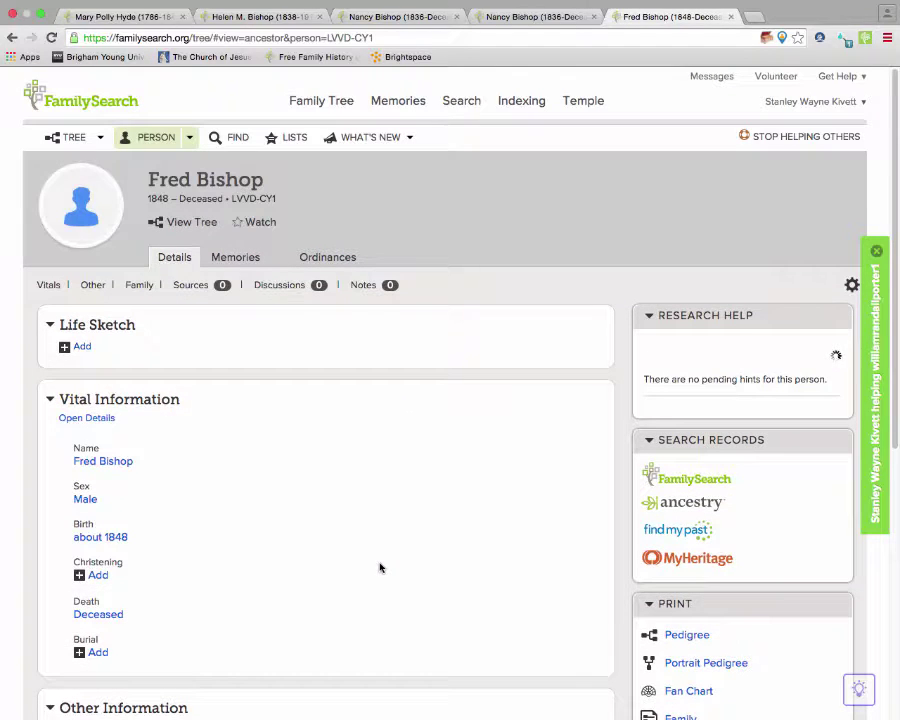
- Attach the 1850 United States Census from the source box to the brother with the reason "Verifies birth and relationships."
scroll(363, 570, "down", 5)
scroll(363, 570, "down", 10)
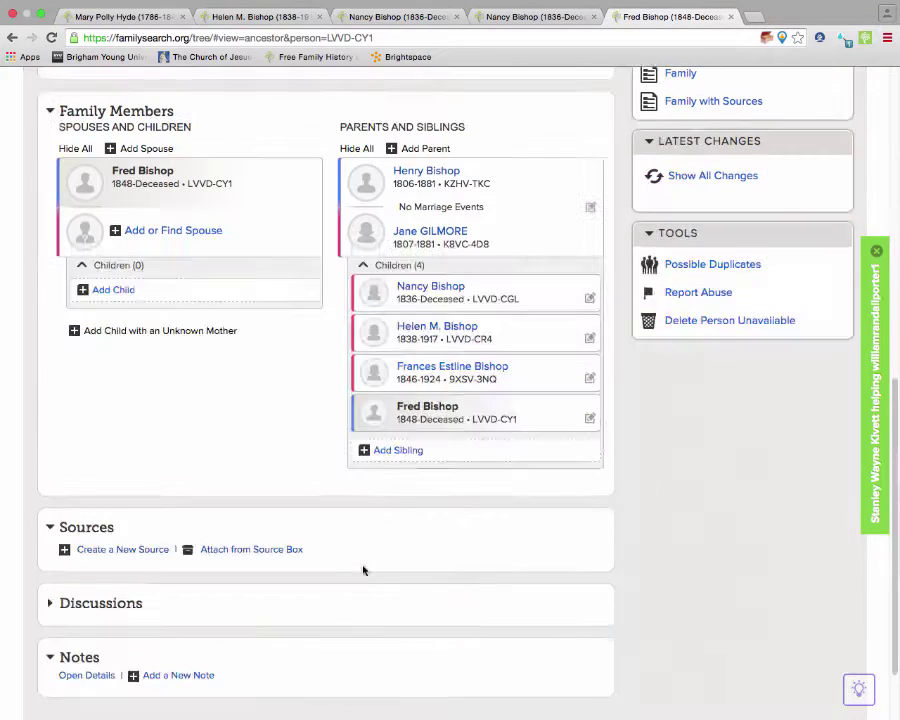
left_click(257, 550)
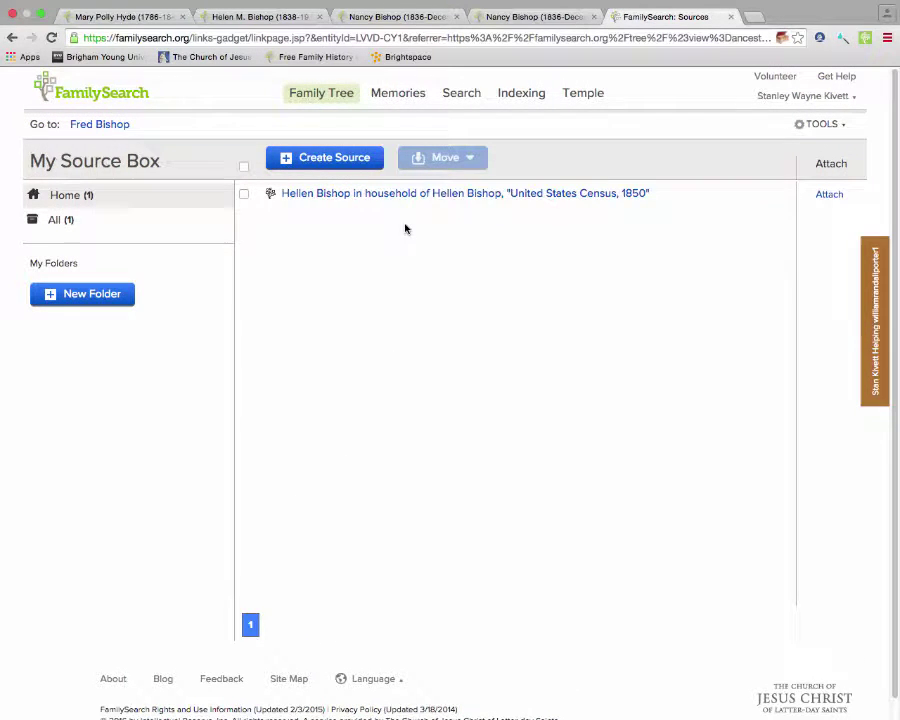
left_click(244, 195)
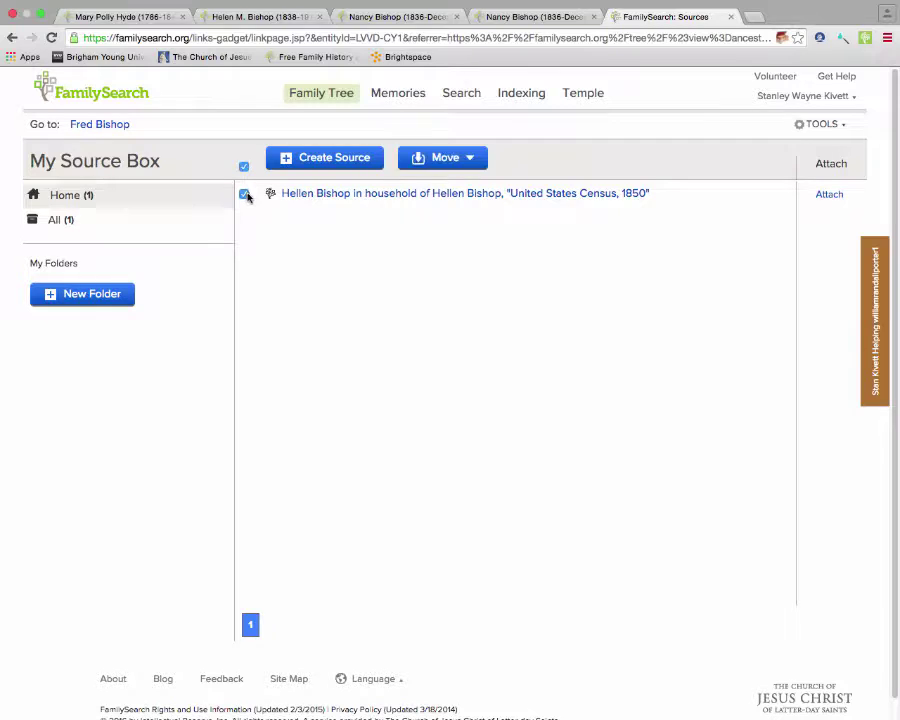
left_click(824, 197)
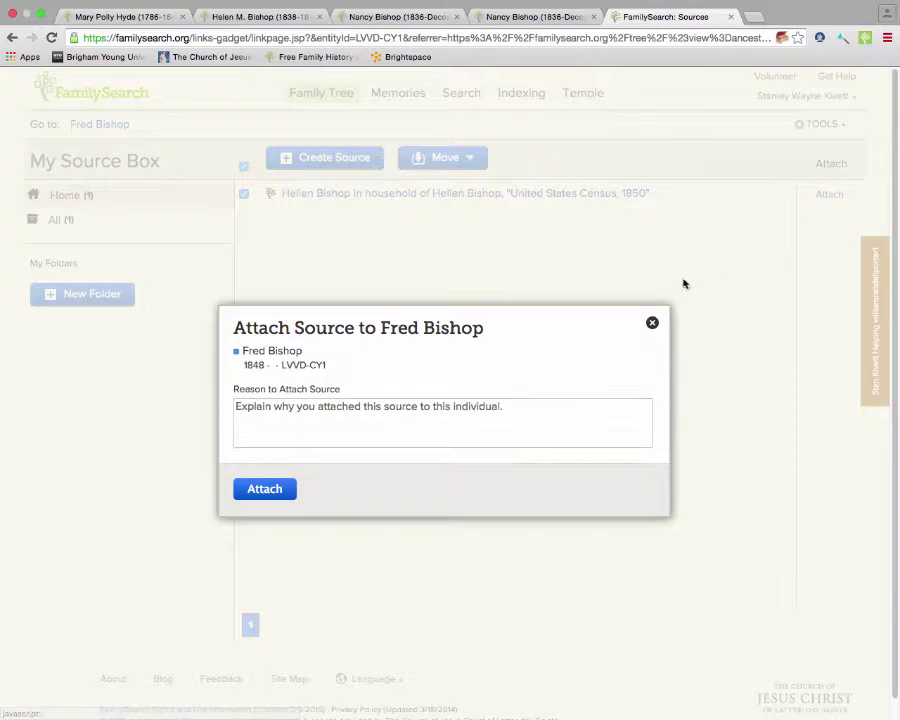
left_click(421, 405)
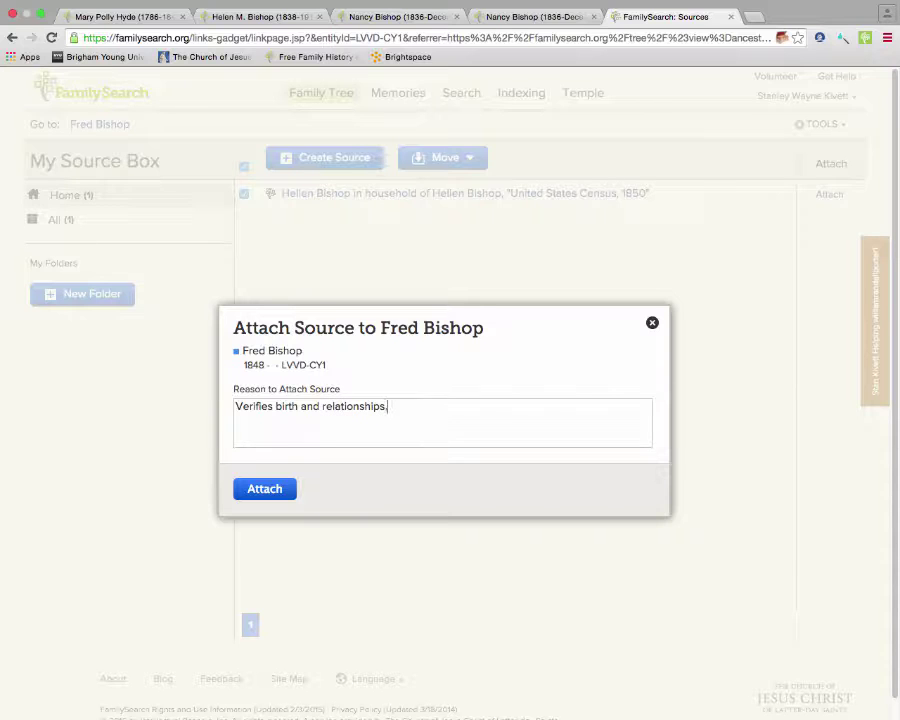
left_click(286, 487)
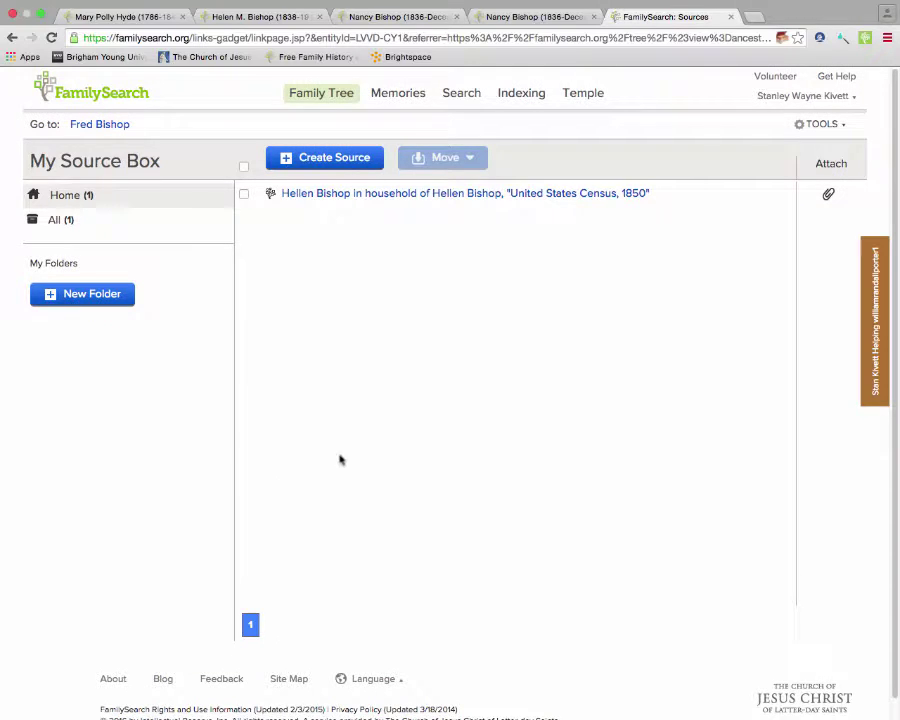
- Open the 1850 census record from the brother's sources and review the household members' ages and birthplaces
left_click(110, 125)
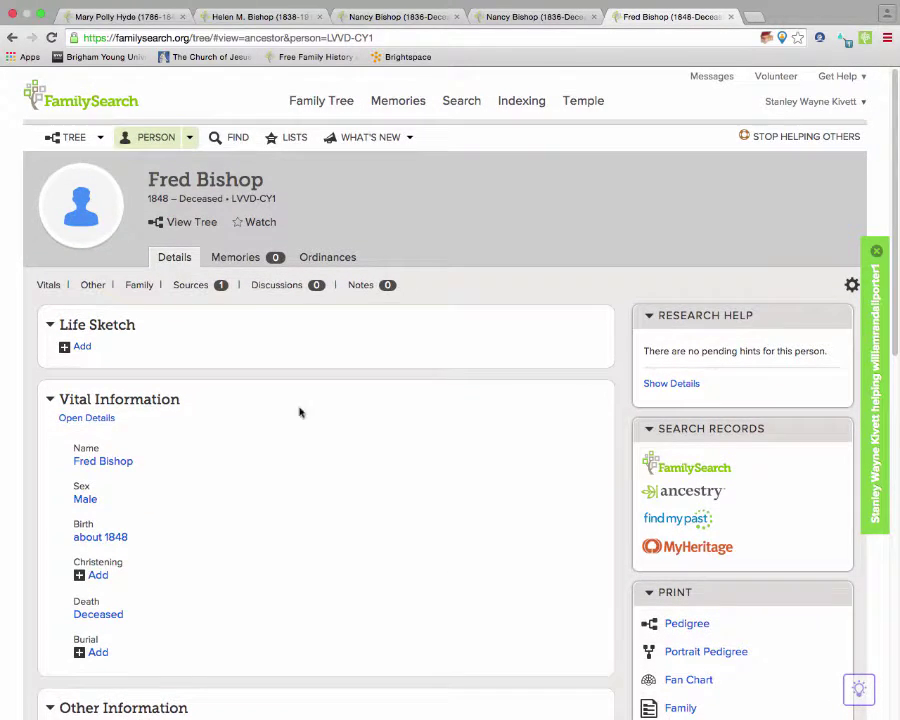
left_click(201, 287)
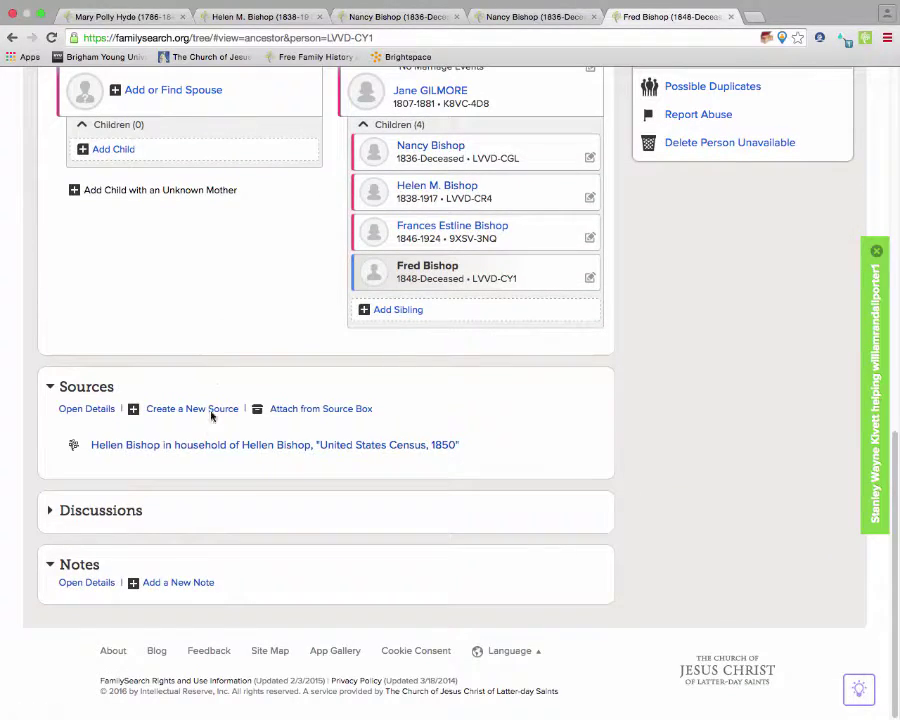
left_click(208, 448)
left_click(219, 501)
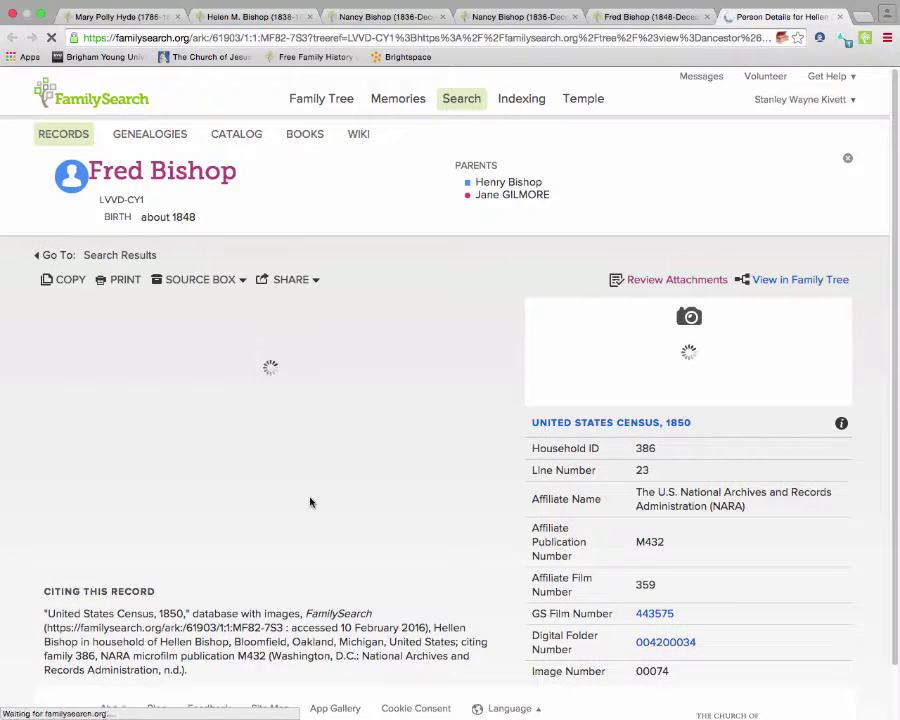
scroll(310, 500, "down", 5)
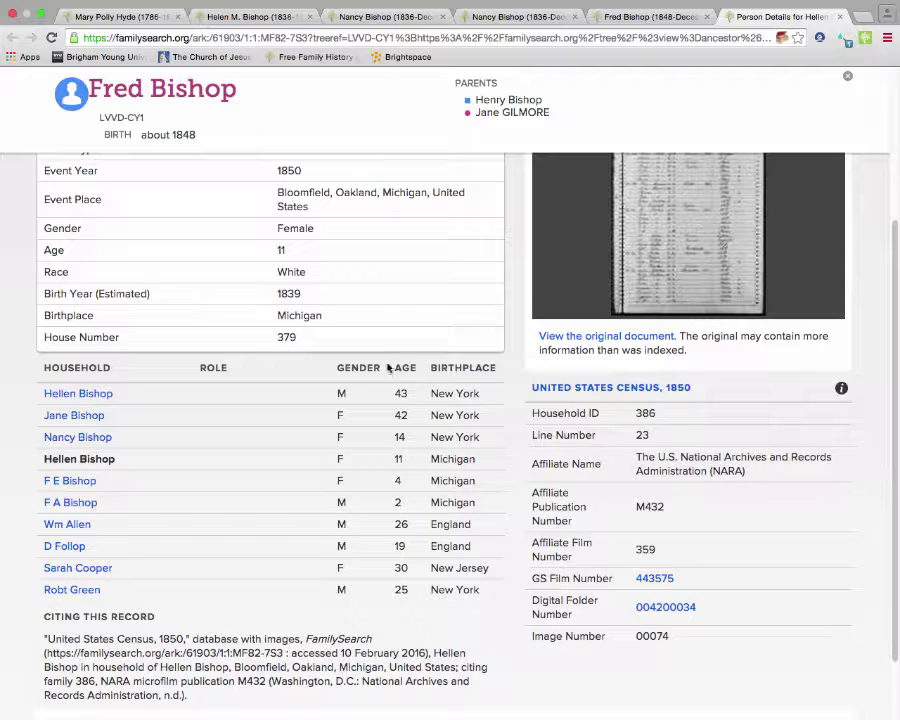
- Return to the brother's person page and set his birth date to 1848, without "about"
left_click(155, 95)
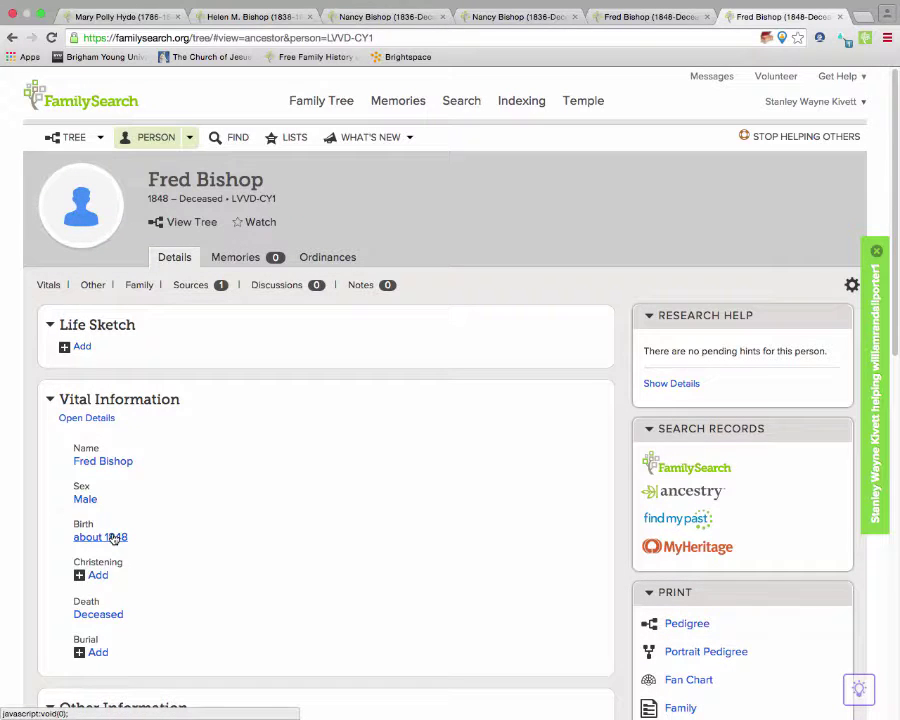
left_click(120, 537)
left_click(486, 524)
scroll(319, 518, "down", 2)
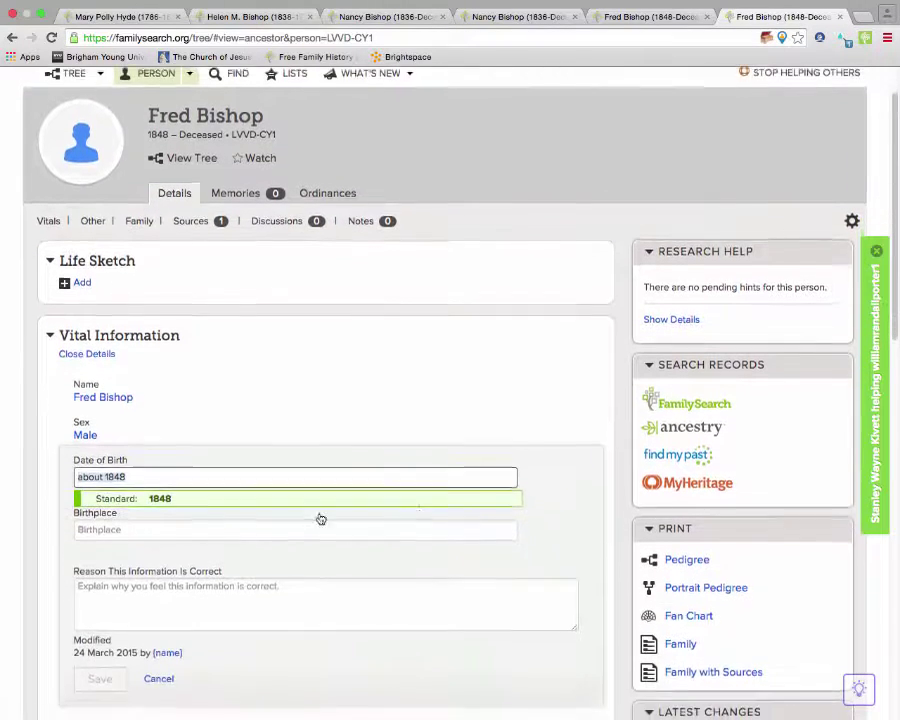
left_click(103, 477)
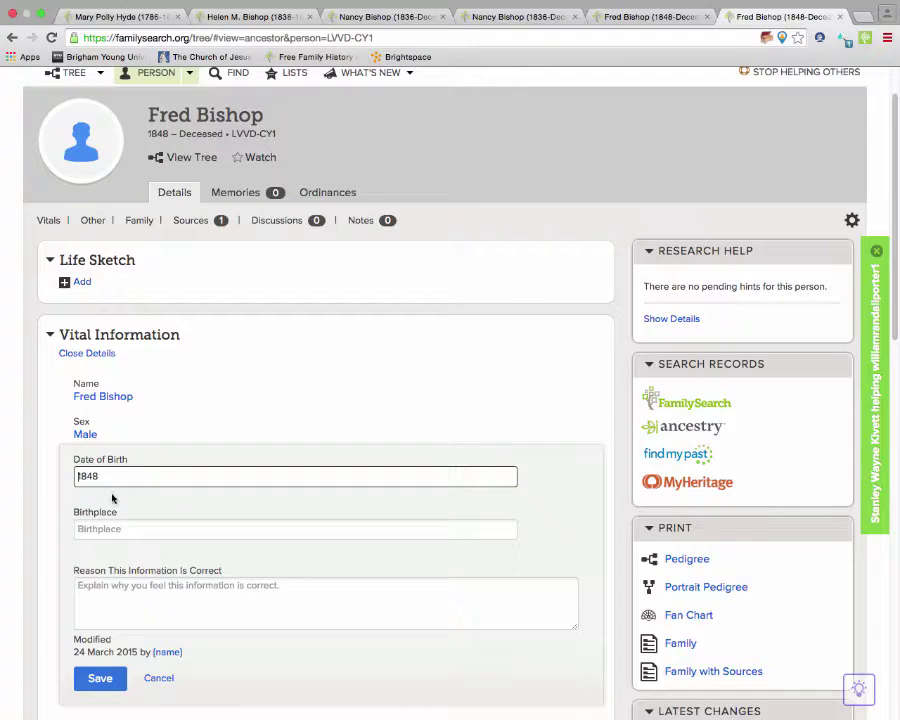
left_click(114, 497)
- Set the brother's birthplace to the standardized place "Michigan, United States"
left_click(128, 530)
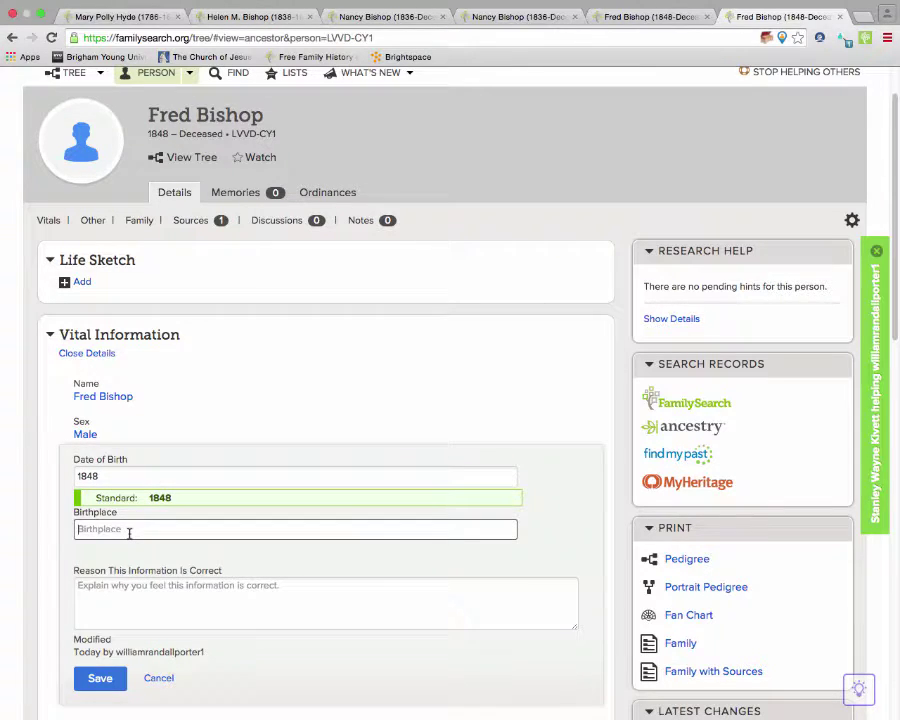
type("Michigan")
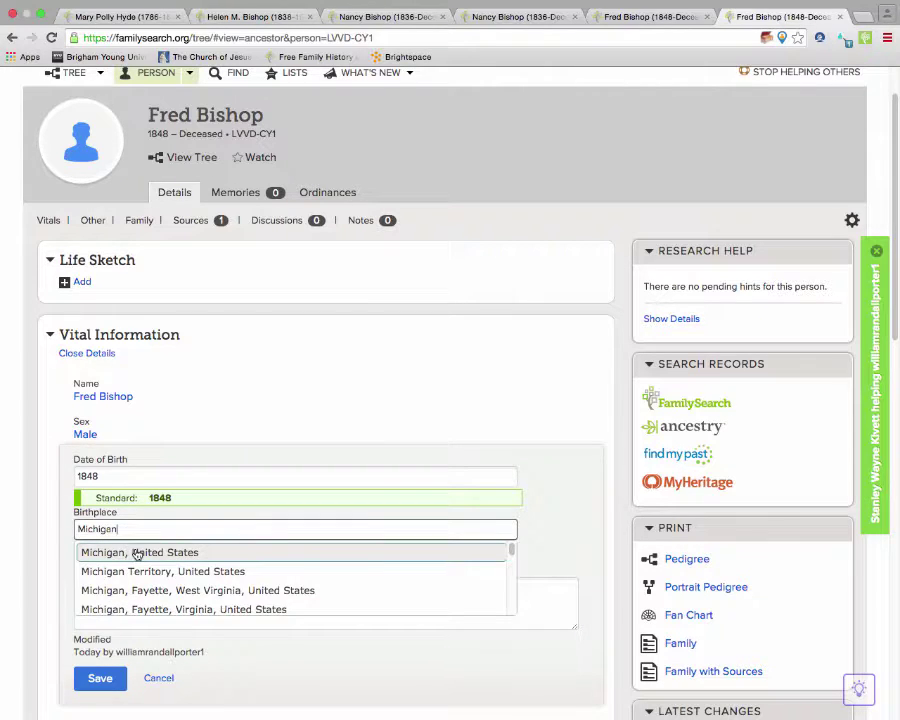
left_click(134, 553)
- Give "Verified on Census record." as the reason for the brother's birth information, save it and close the birth details
left_click(129, 587)
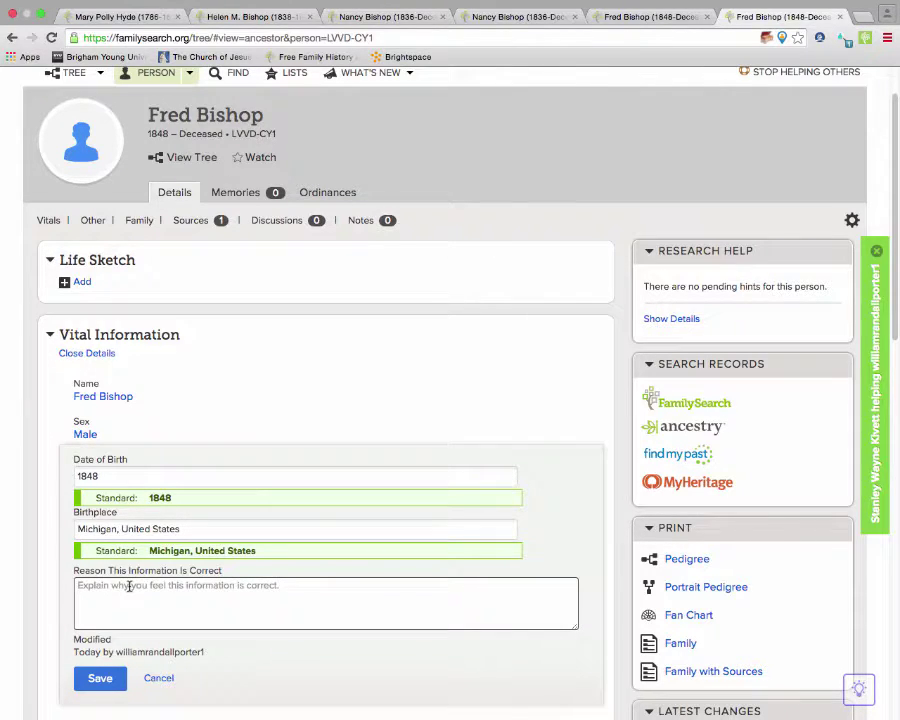
type("Verified on Census record.")
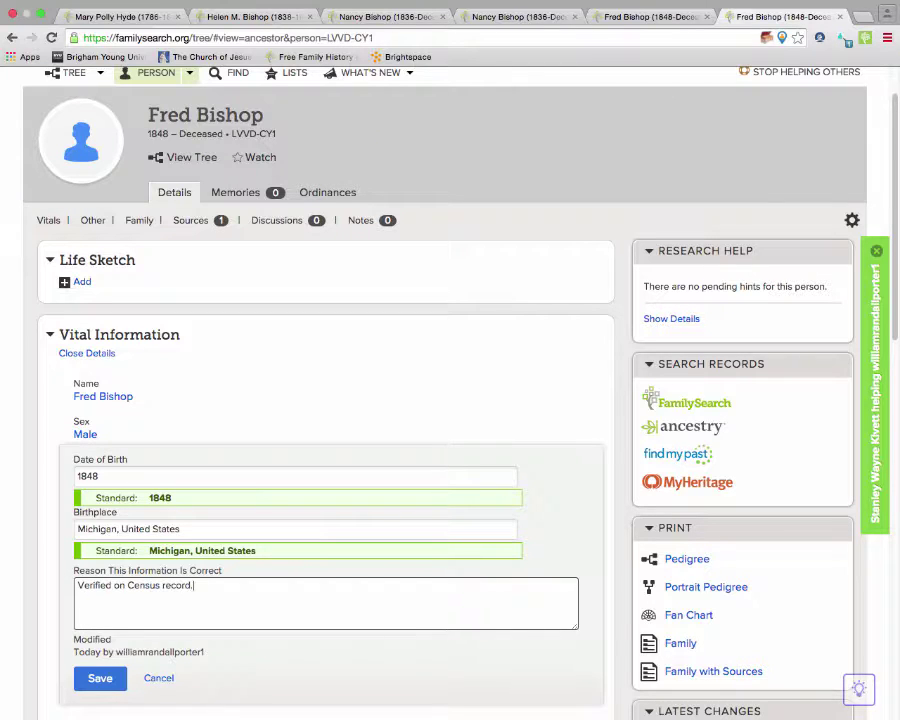
left_click(97, 678)
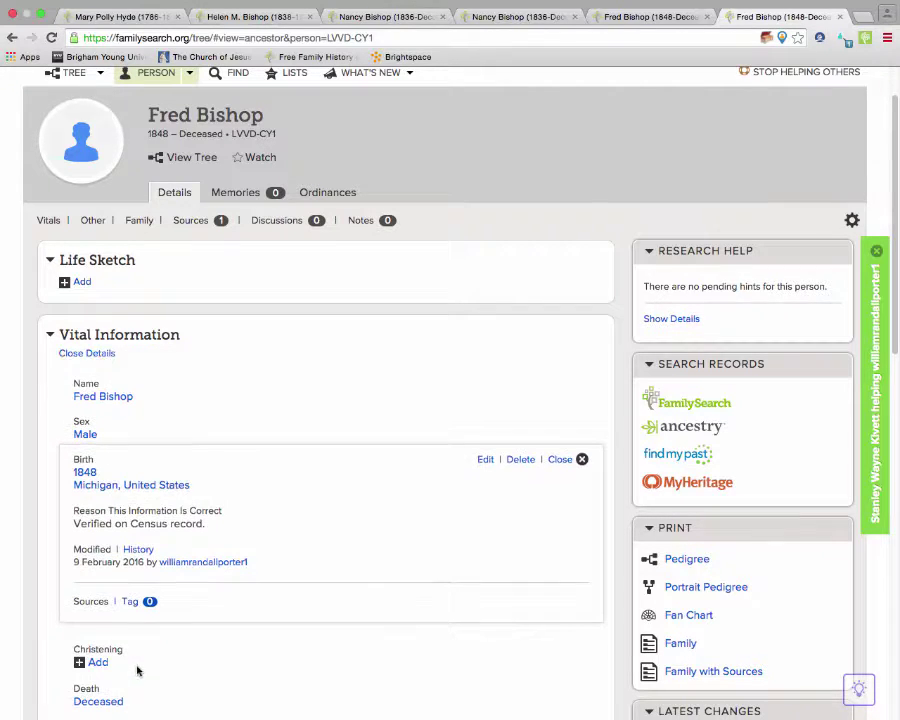
left_click(554, 460)
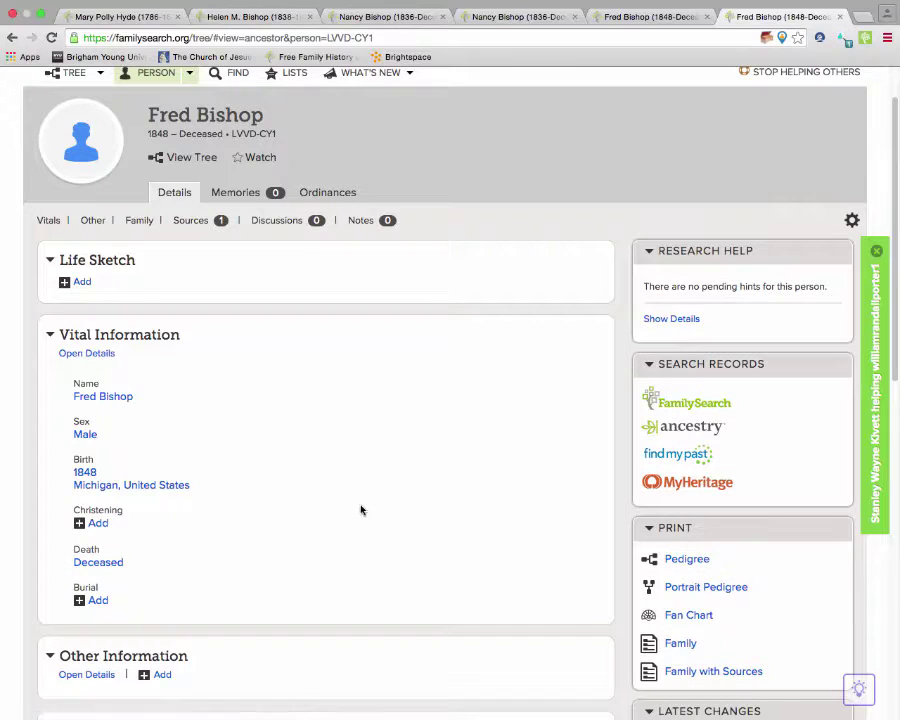
- Check the brother's record for possible duplicates and return to his person page
scroll(362, 510, "down", 2)
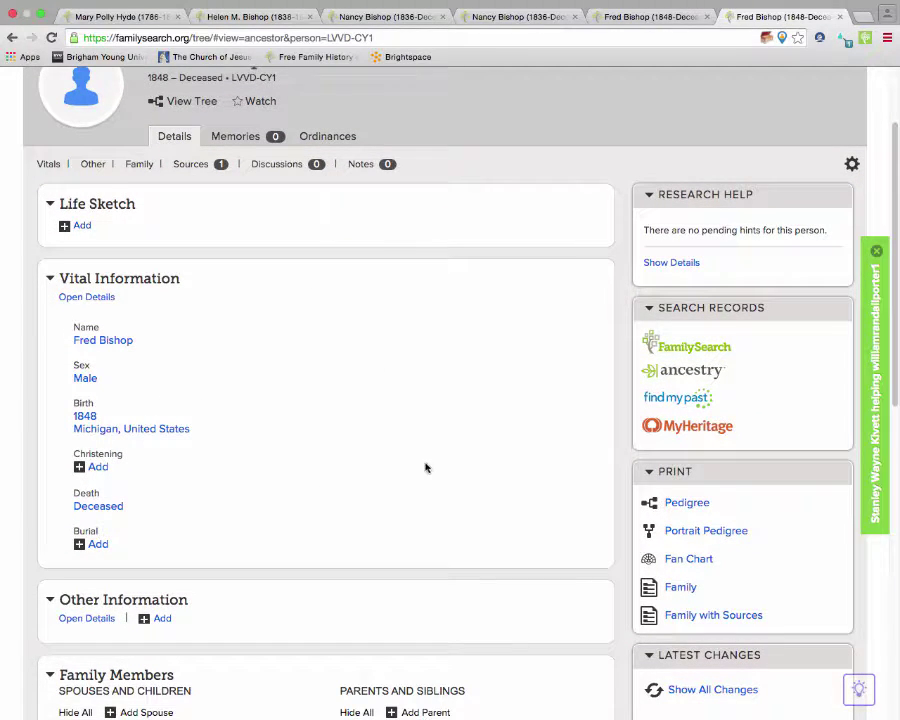
scroll(460, 478, "down", 5)
left_click(691, 528)
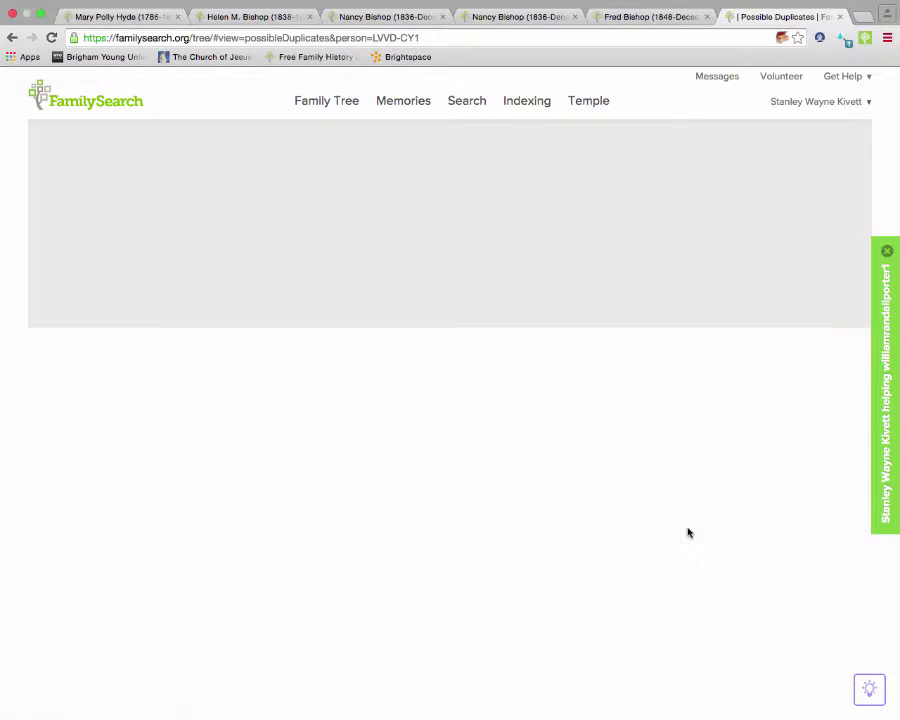
left_click(98, 140)
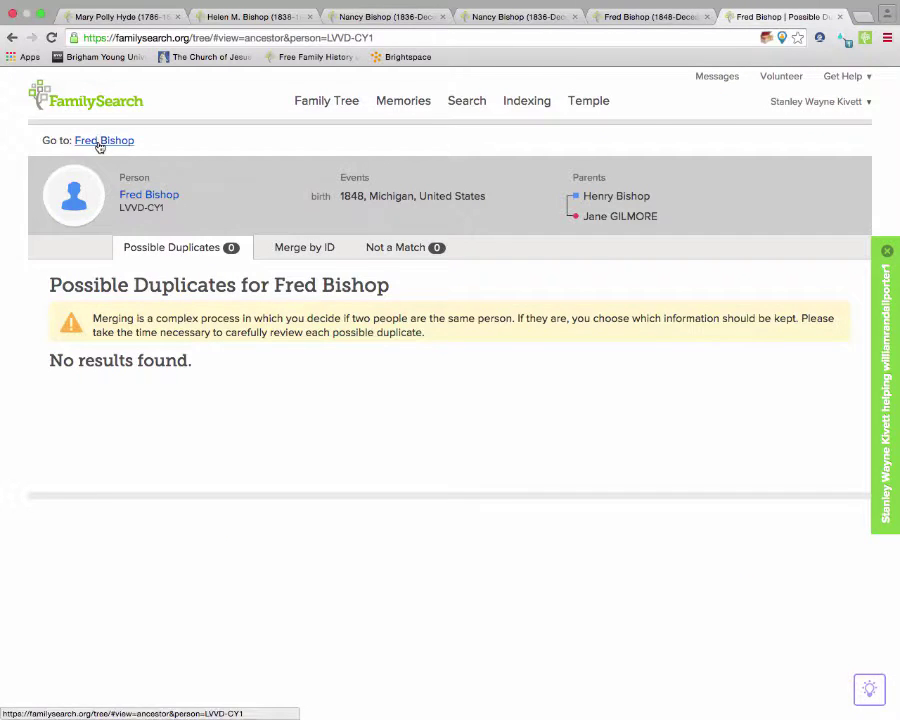
- Look over the brother's vital information and family members, and open his temple ordinance statuses
scroll(268, 442, "up", 4)
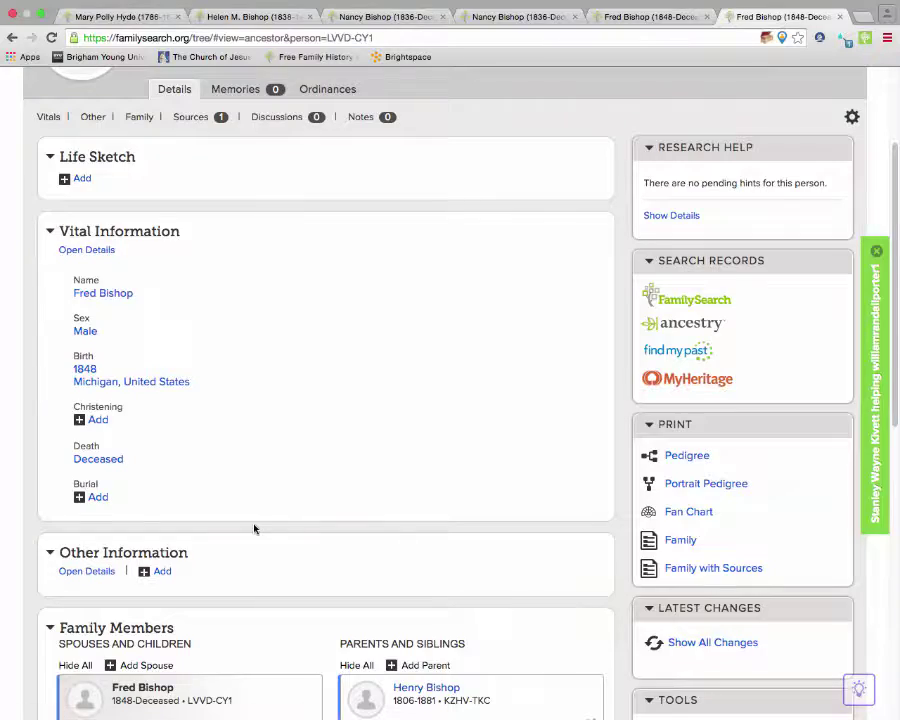
scroll(254, 527, "down", 3)
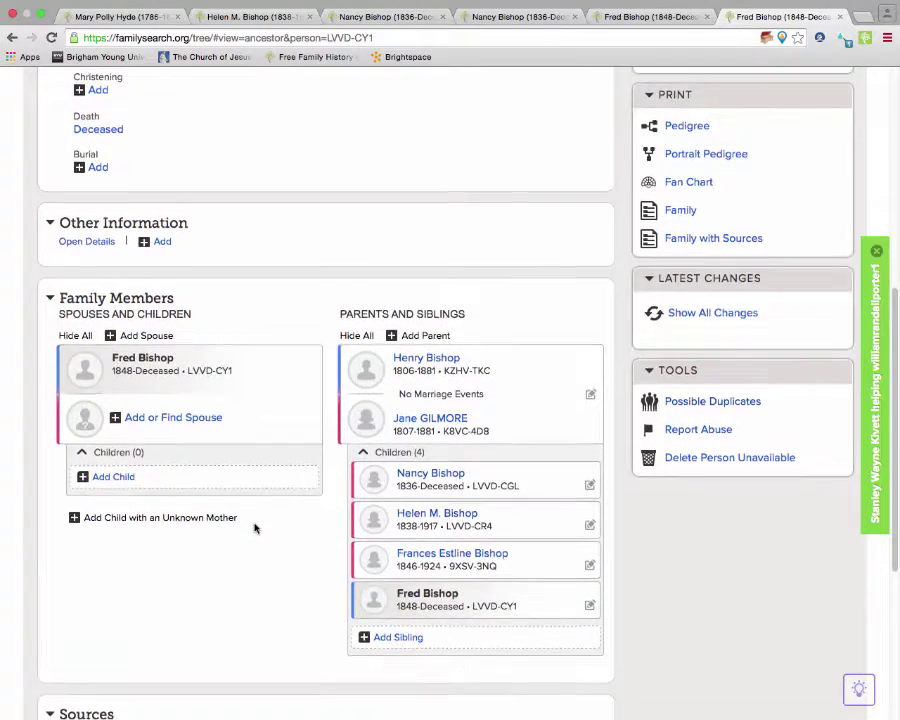
scroll(254, 527, "up", 3)
scroll(254, 527, "up", 2)
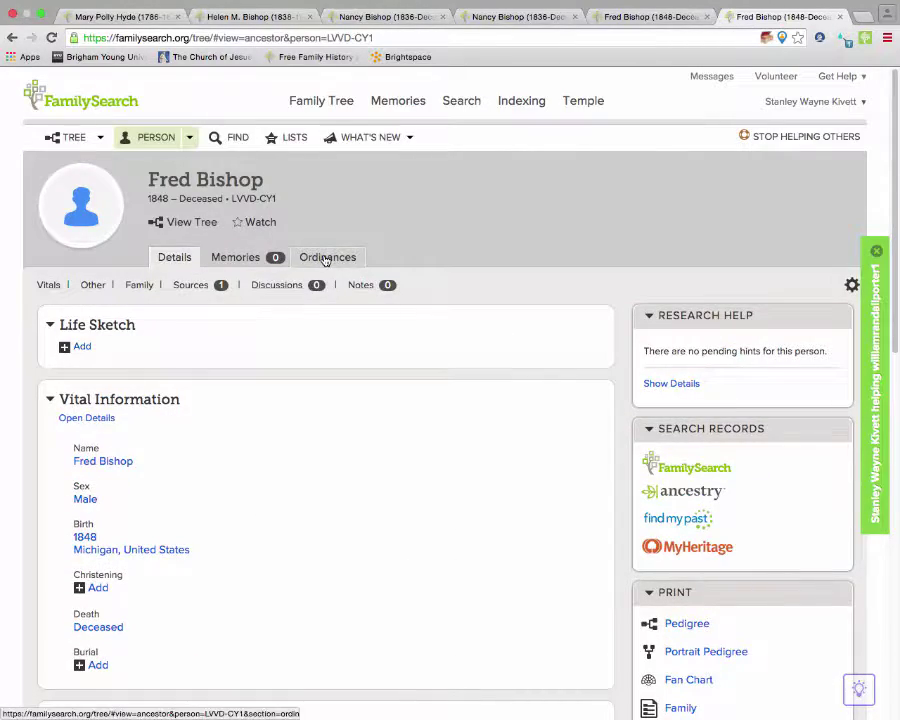
left_click(325, 259)
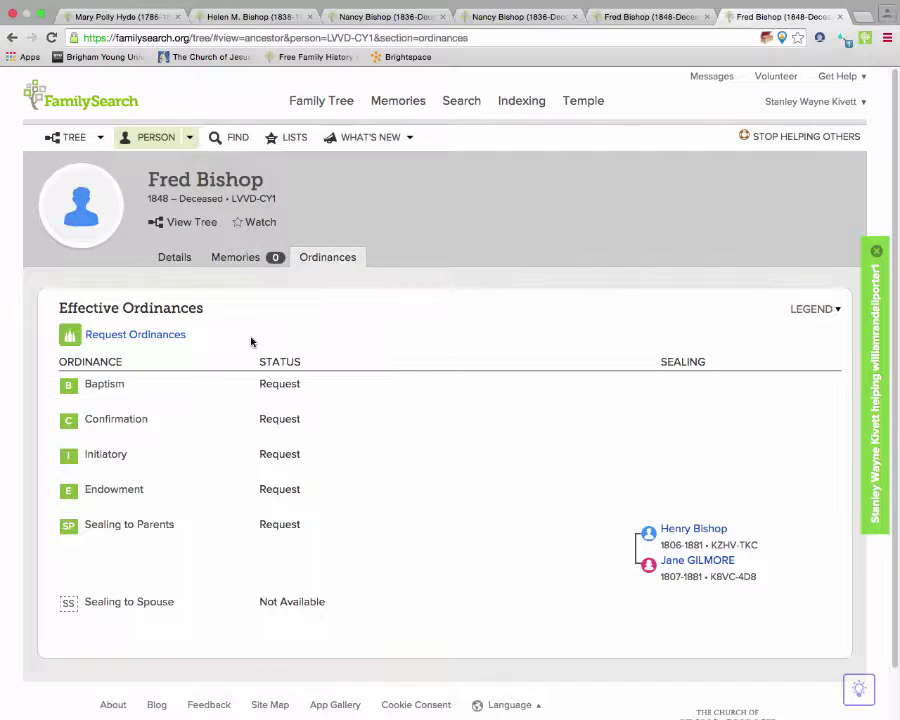